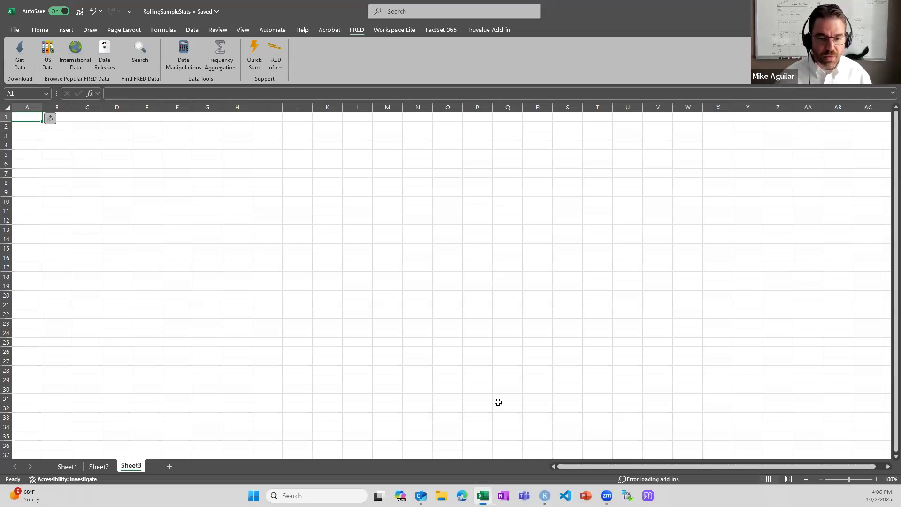
# Switch to Edge, search the web for "data fred 10 2 spread" and open FRED's 10-Year minus 2-Year Treasury Constant Maturity series page.
pyautogui.click(462, 496)
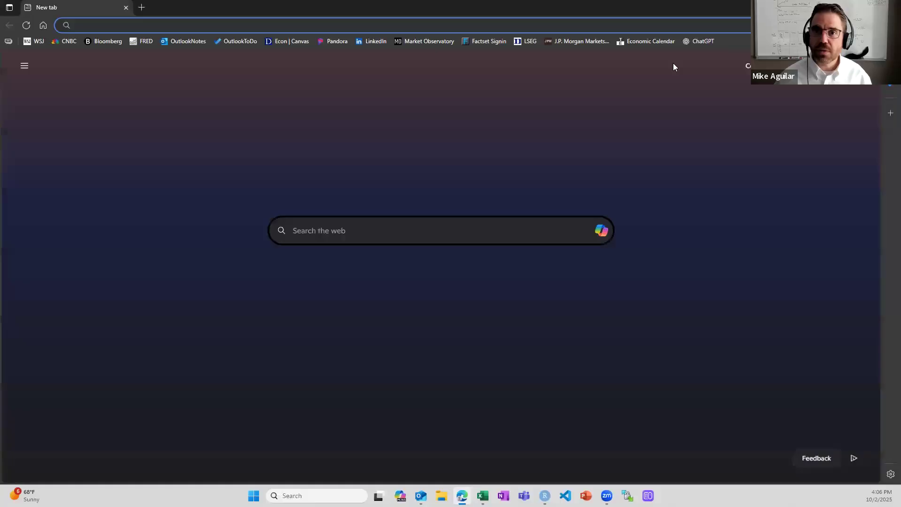
pyautogui.click(341, 238)
pyautogui.write('dat afred')
pyautogui.press('BackSpace')
pyautogui.press('BackSpace')
pyautogui.press('BackSpace')
pyautogui.press('BackSpace')
pyautogui.press('BackSpace')
pyautogui.press('BackSpace')
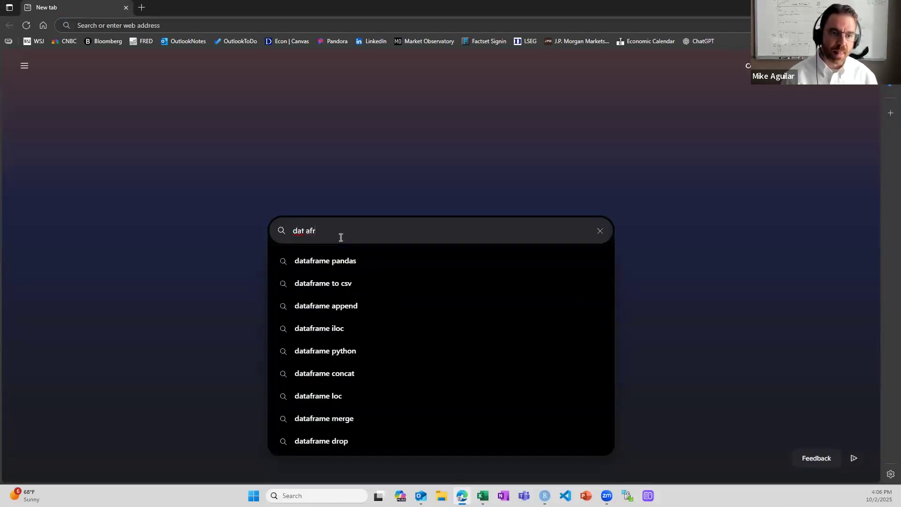
pyautogui.write('a fred ')
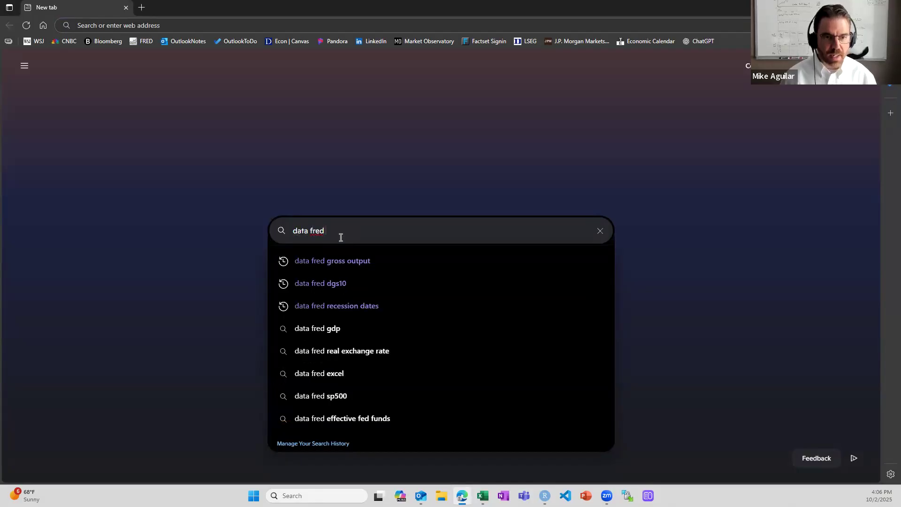
pyautogui.write('10 2 spread')
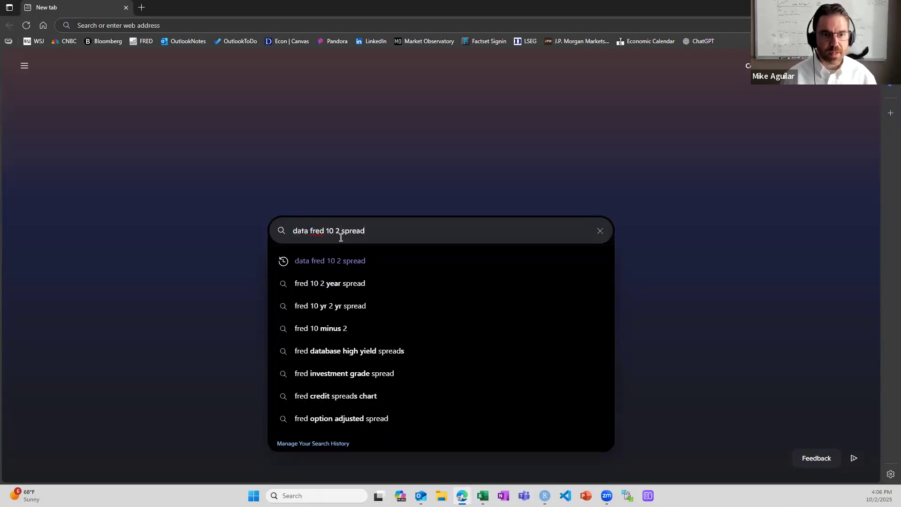
pyautogui.press('Return')
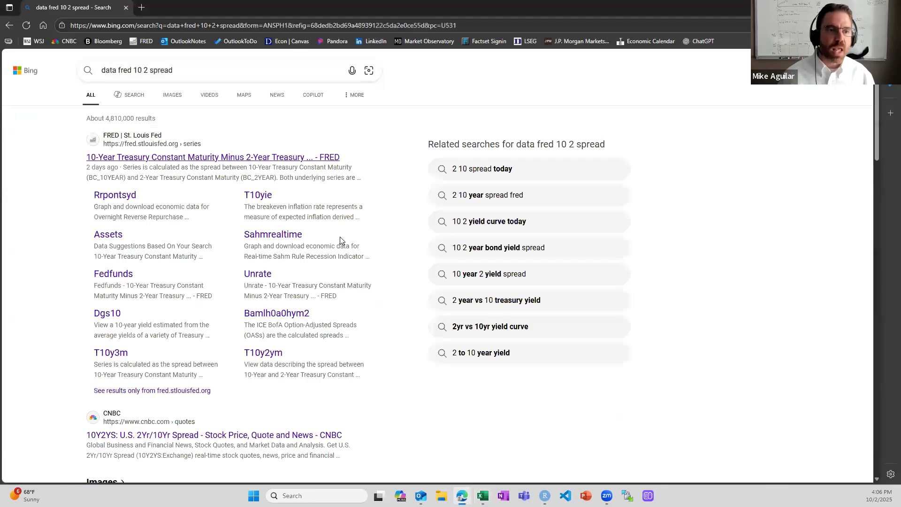
pyautogui.click(294, 160)
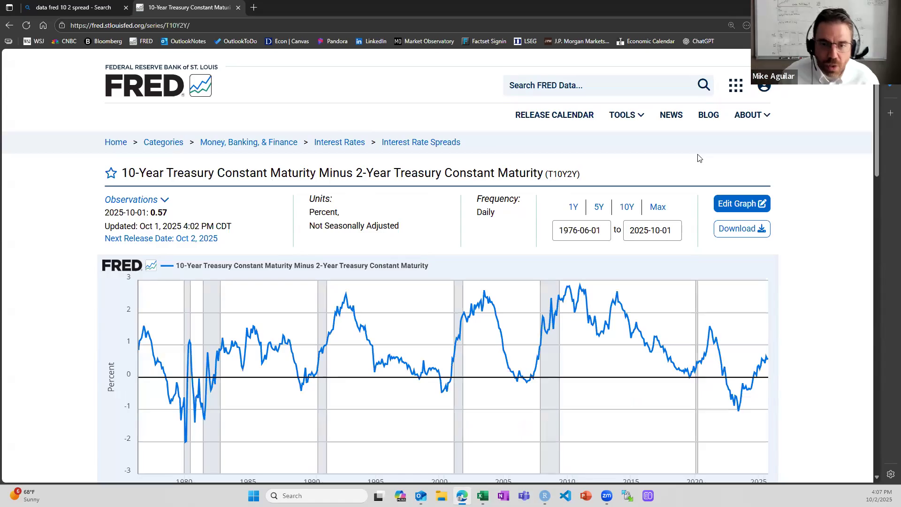
# Copy the series ID T10Y2Y from the suggested citation in the FRED page's notes.
pyautogui.scroll(-1, 709, 174)
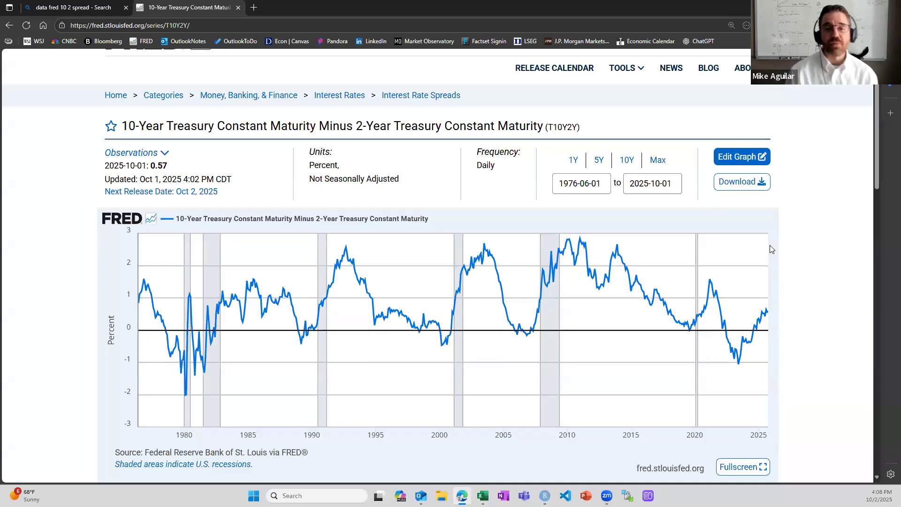
pyautogui.moveTo(768, 299)
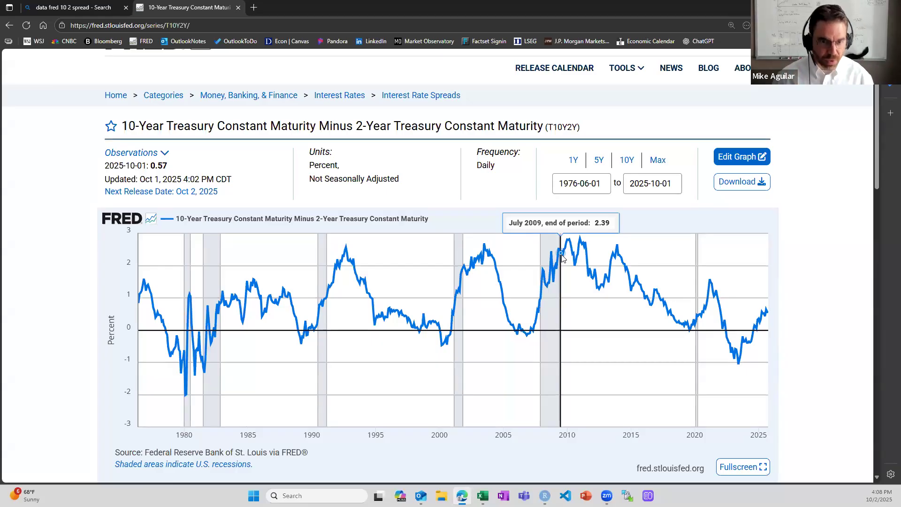
pyautogui.scroll(-1, 514, 260)
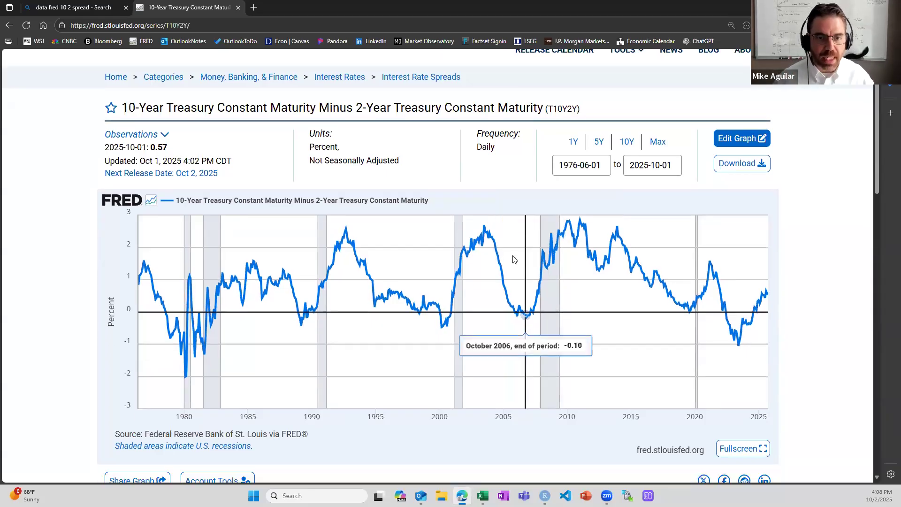
pyautogui.scroll(-5, 514, 260)
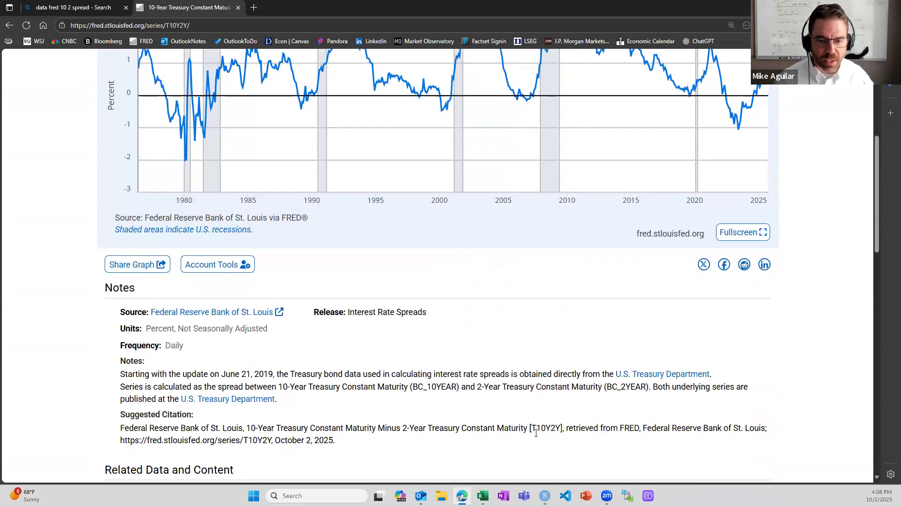
pyautogui.moveTo(530, 428); pyautogui.dragTo(560, 428)
pyautogui.hotkey('ctrl', 'c')
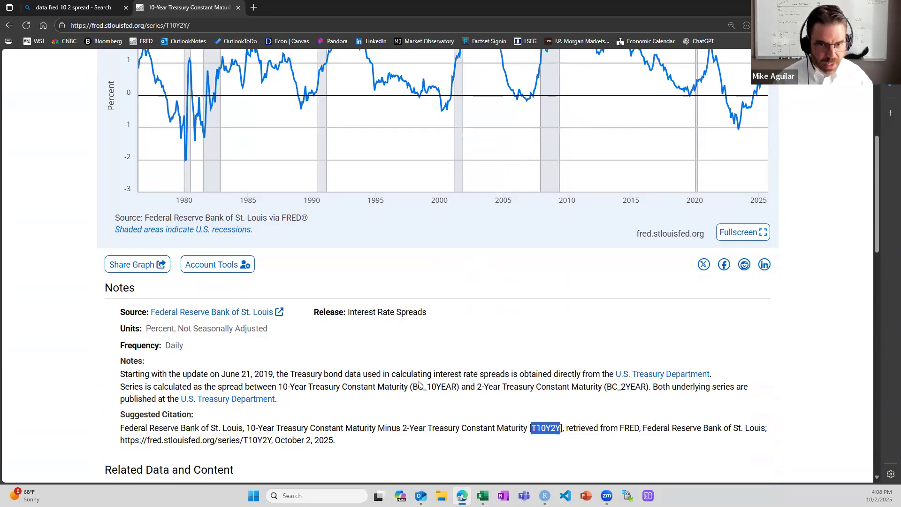
# Switch to Excel, paste the series ID T10Y2Y into cell A1 of Sheet3 and widen column A to fit it.
pyautogui.hotkey('alt', 'Tab')
pyautogui.hotkey('ctrl', 'v')
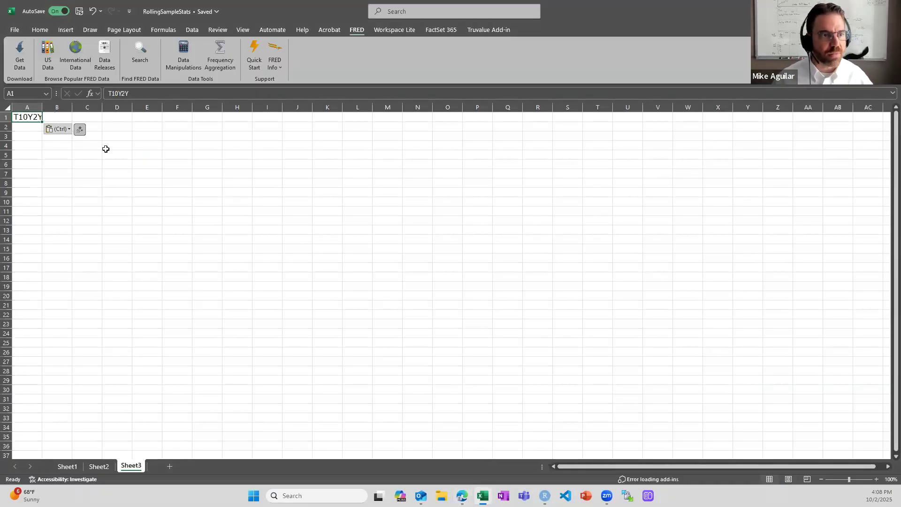
pyautogui.moveTo(42, 107); pyautogui.dragTo(63, 112)
# Enter lin in cell A2 as the data manipulation, consulting the FRED Quick Start guide and the list of manipulation codes.
pyautogui.click(56, 128)
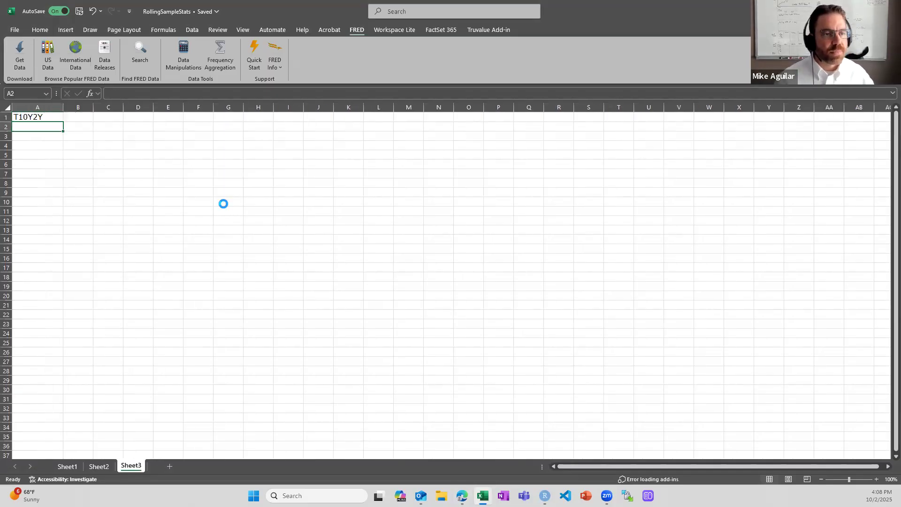
pyautogui.keyDown('ctrl'); pyautogui.scroll(6, 224, 204); pyautogui.keyUp('ctrl')
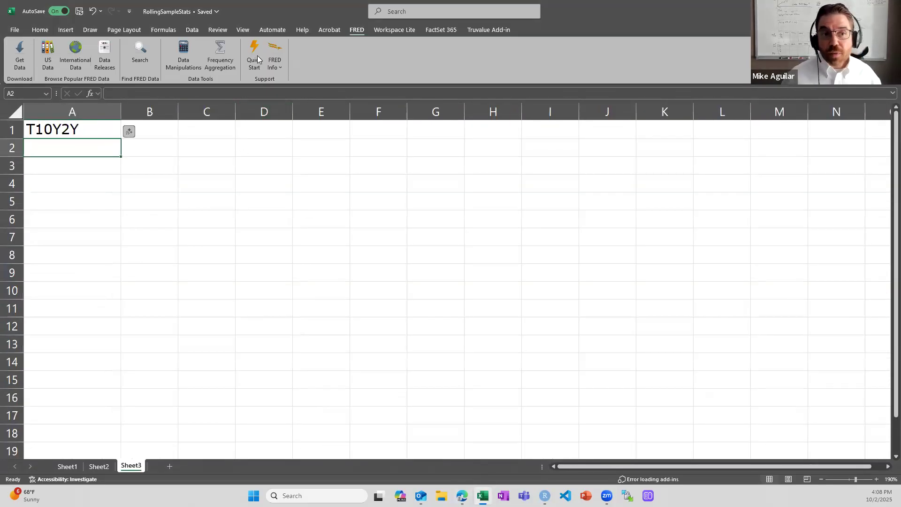
pyautogui.click(256, 55)
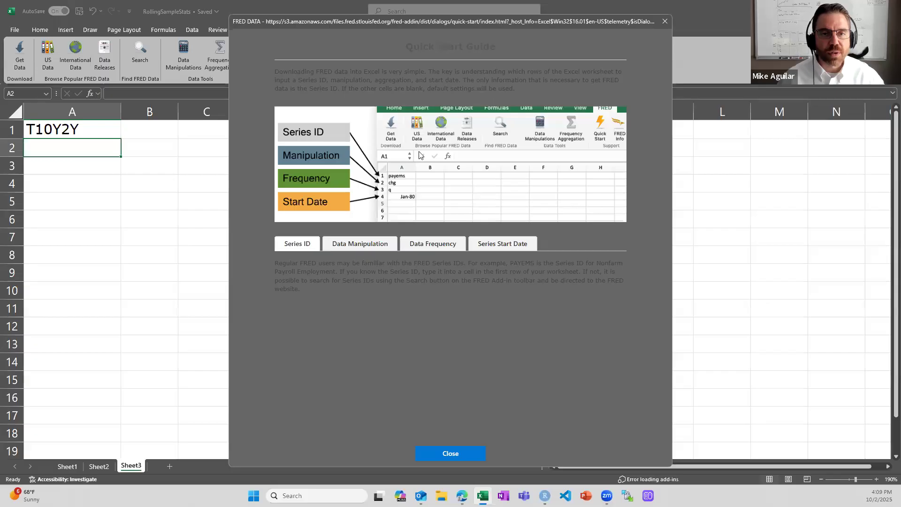
pyautogui.click(108, 160)
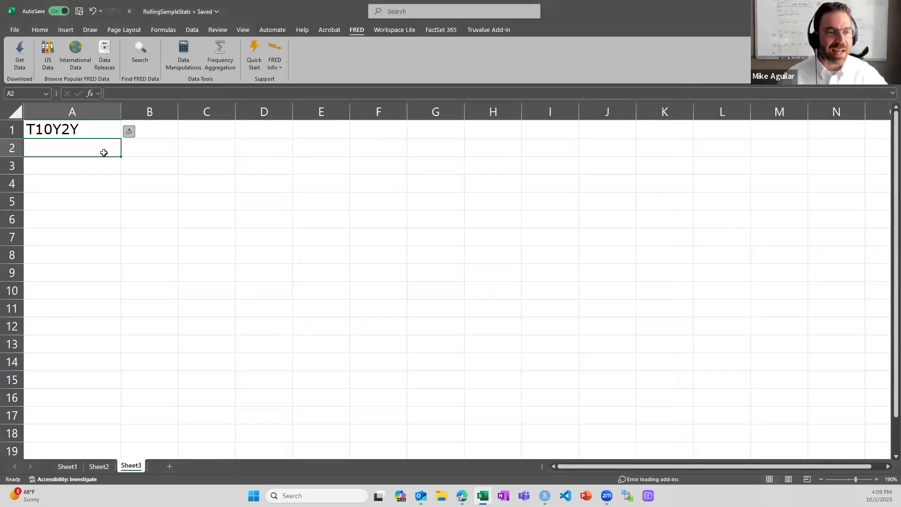
pyautogui.write('lin')
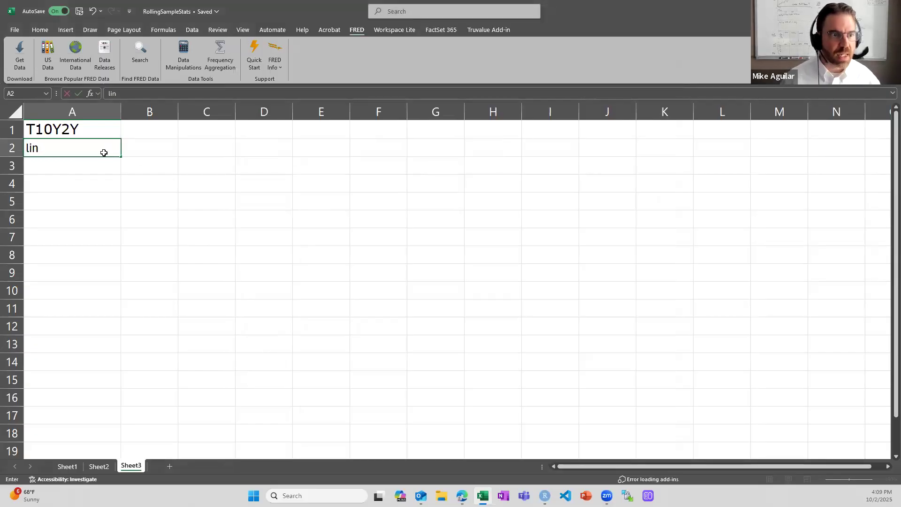
pyautogui.press('Return')
pyautogui.click(183, 55)
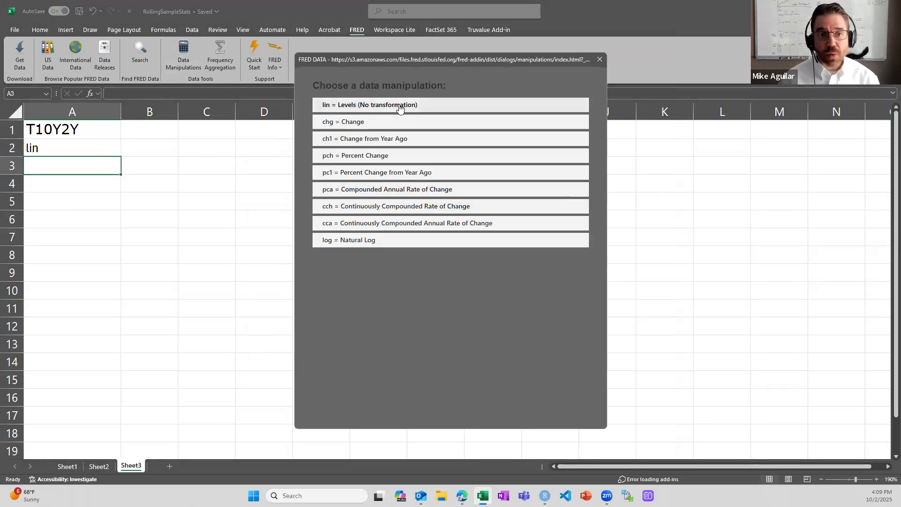
pyautogui.click(599, 60)
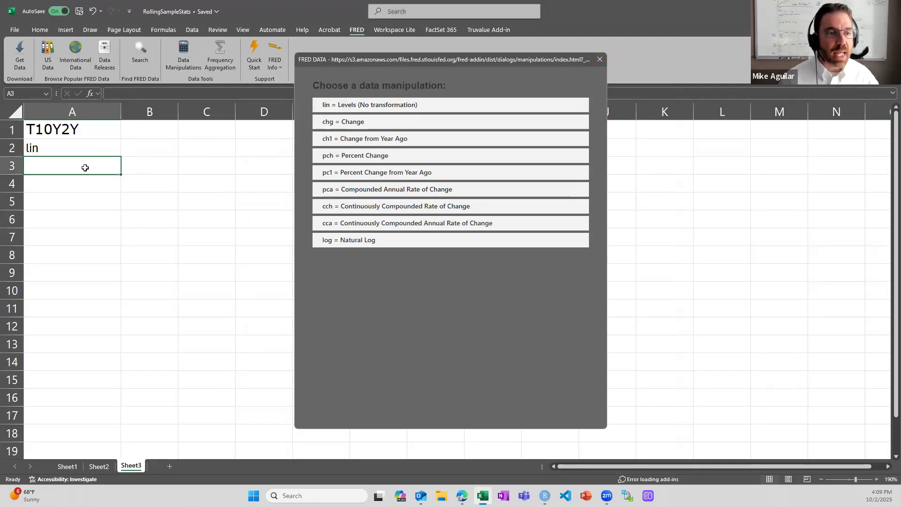
# Enter "m, avg" in cell A3 as the frequency aggregation and download the FRED data for the series.
pyautogui.write('m, avg')
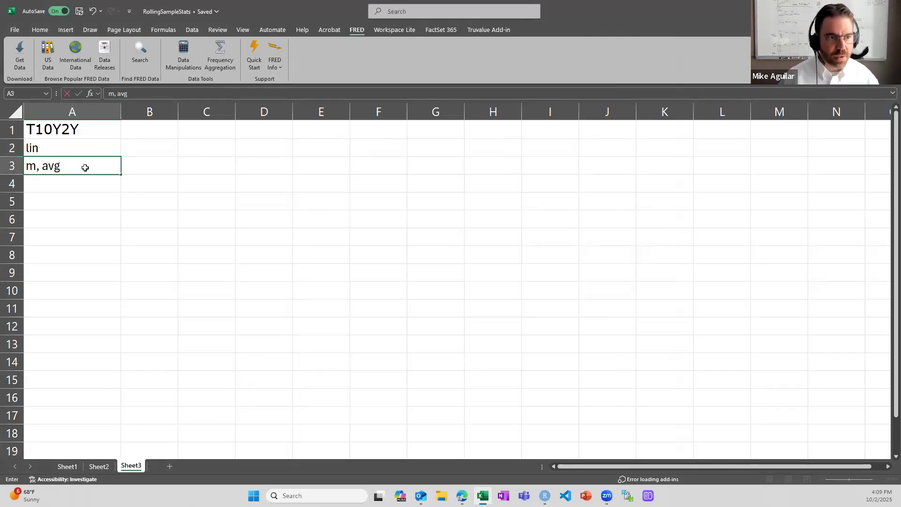
pyautogui.press('Return')
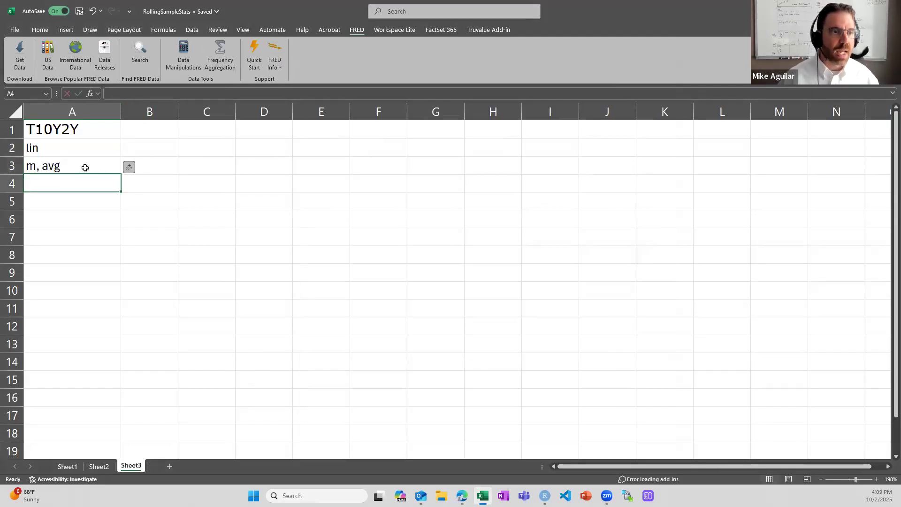
pyautogui.click(27, 59)
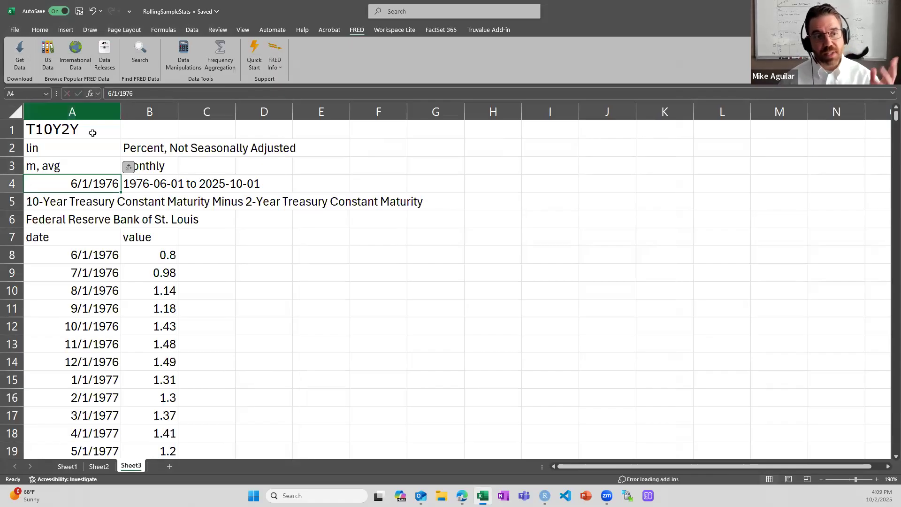
# Clear the contents of row 600, the last data row, dated 10/1/2025 with a #N/A value.
pyautogui.click(164, 257)
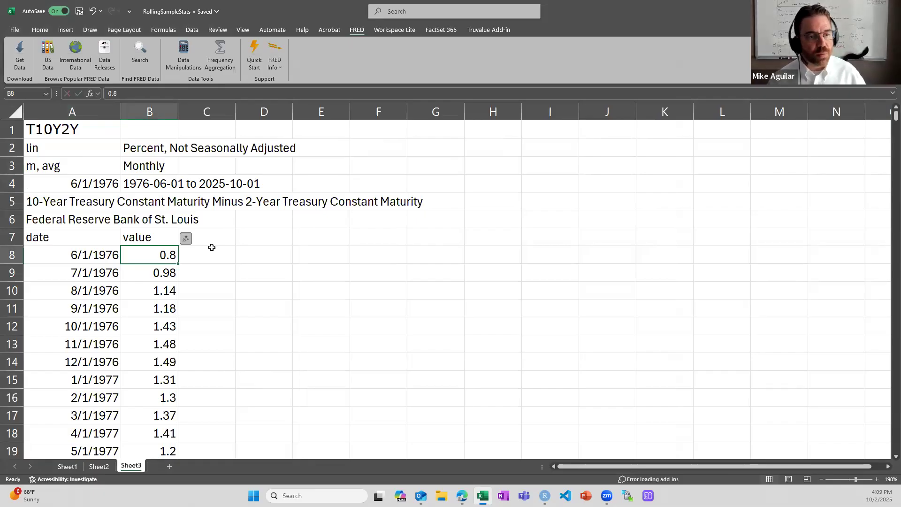
pyautogui.hotkey('ctrl', 'Down')
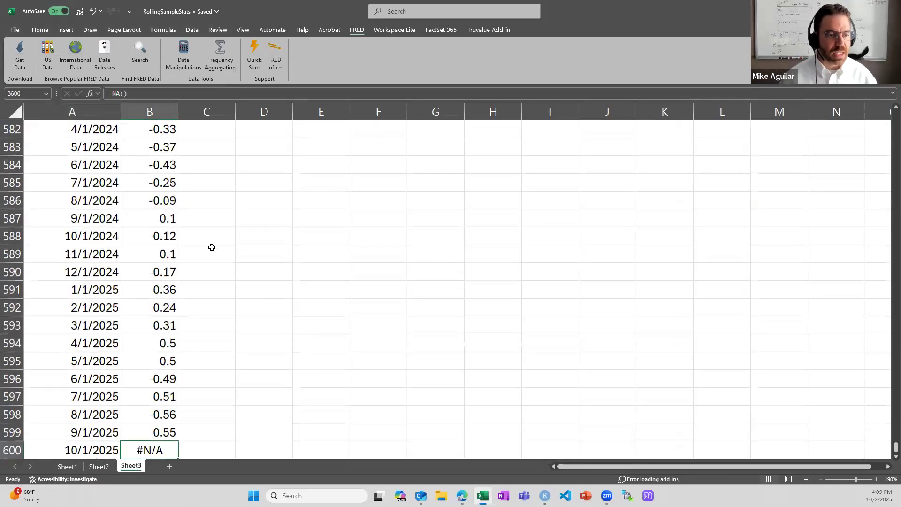
pyautogui.scroll(-1, 212, 248)
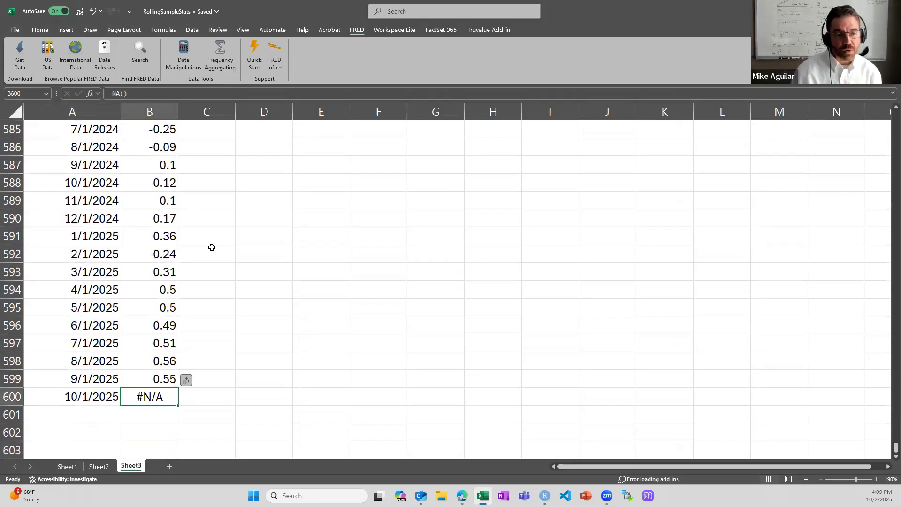
pyautogui.press('Left')
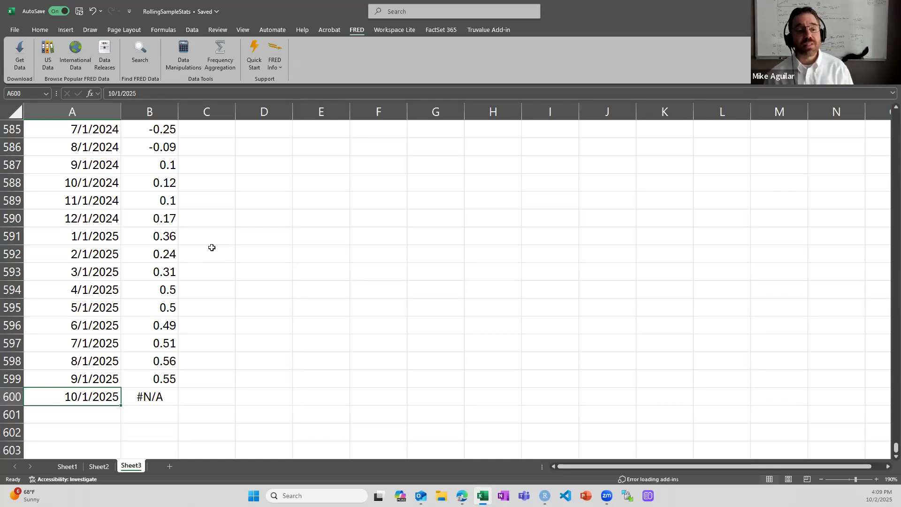
pyautogui.press('Right')
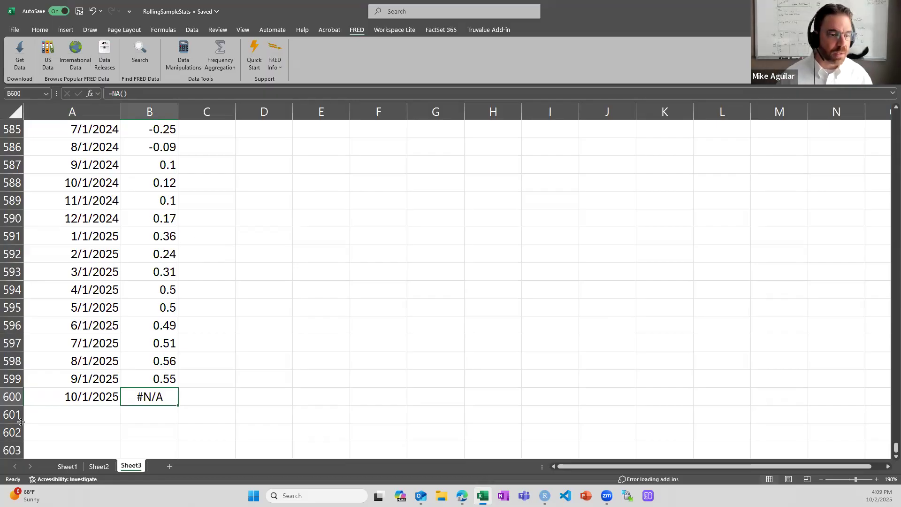
pyautogui.click(13, 397)
pyautogui.rightClick(13, 397)
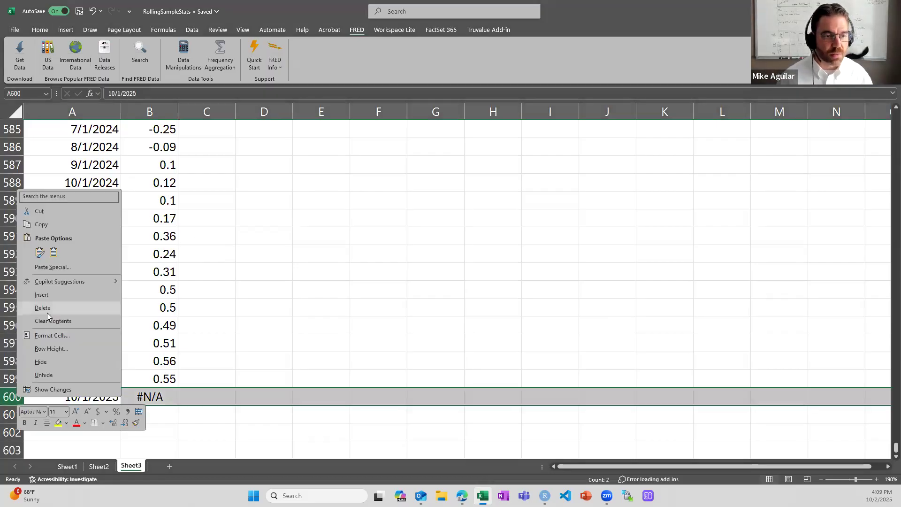
pyautogui.click(46, 322)
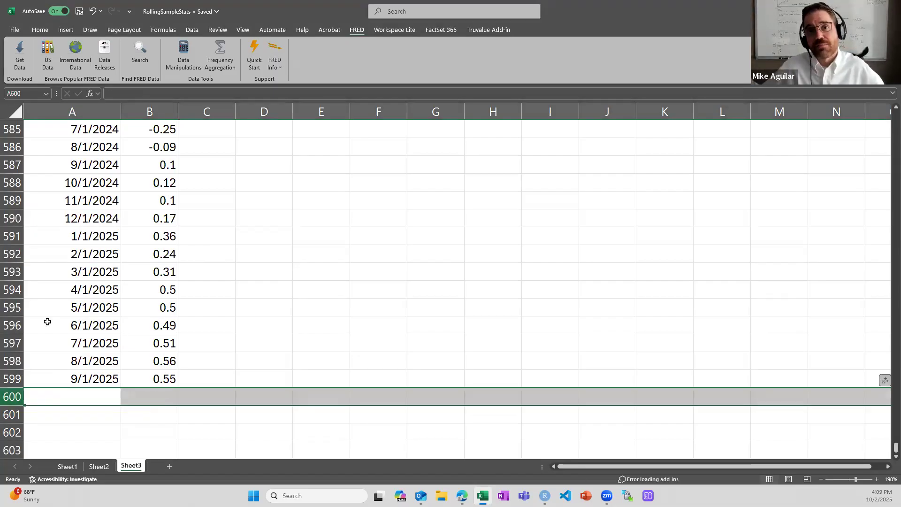
# Label cell H5 "mean" and compute the full-sample average of B8:B599 in cell I5 with the AVERAGE function.
pyautogui.click(143, 351)
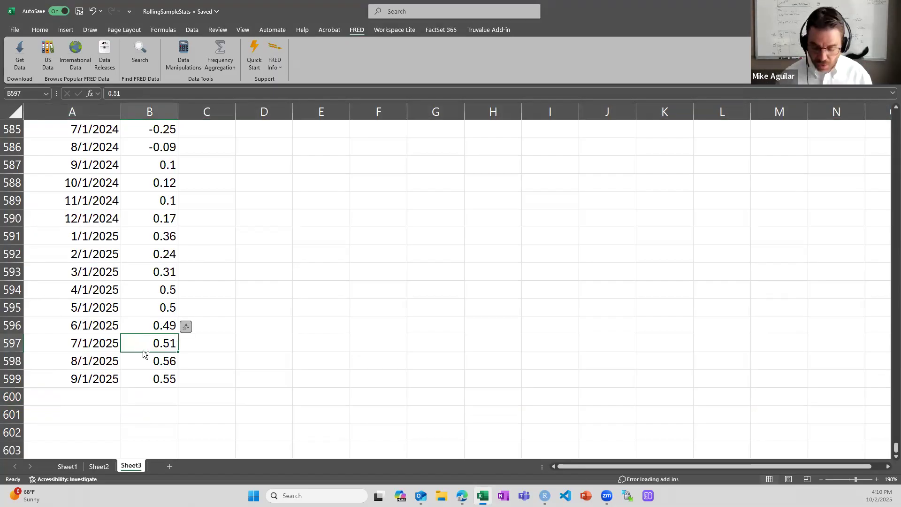
pyautogui.hotkey('ctrl', 'Up')
pyautogui.scroll(3, 215, 358)
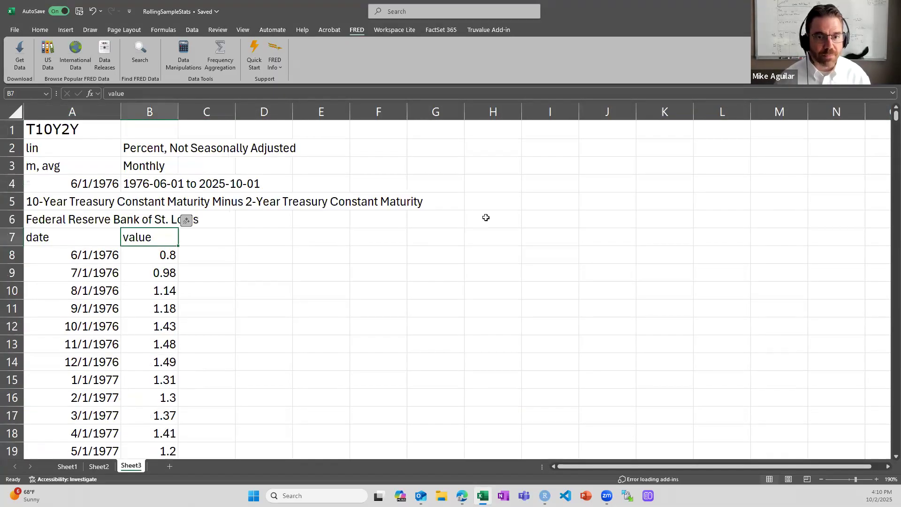
pyautogui.click(499, 206)
pyautogui.write('mean')
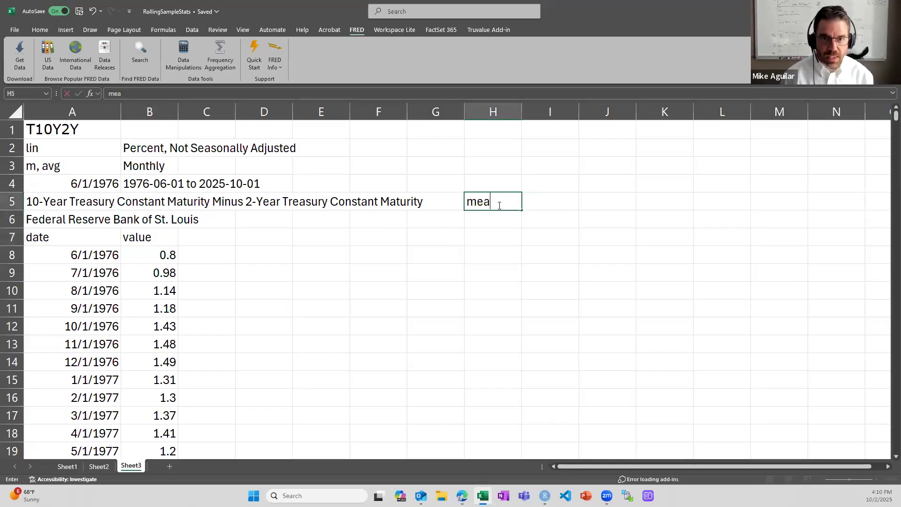
pyautogui.press('Tab')
pyautogui.write('=average(')
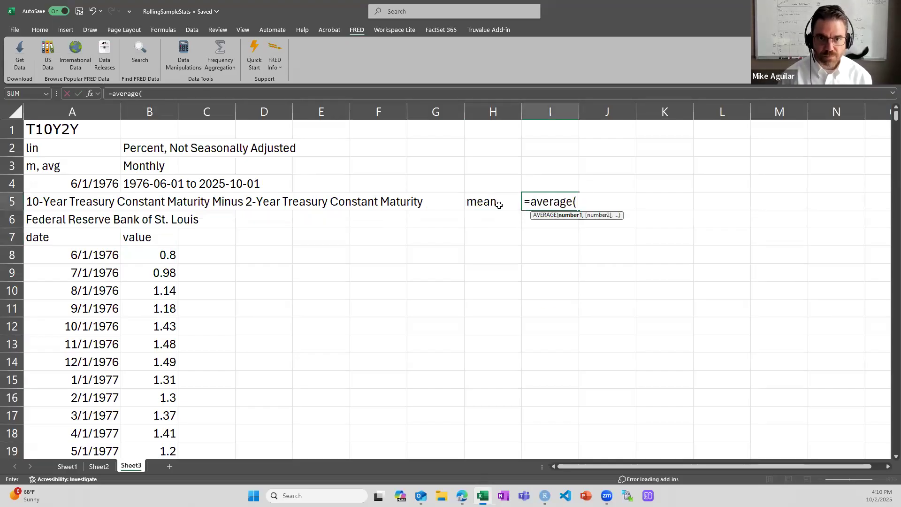
pyautogui.click(171, 255)
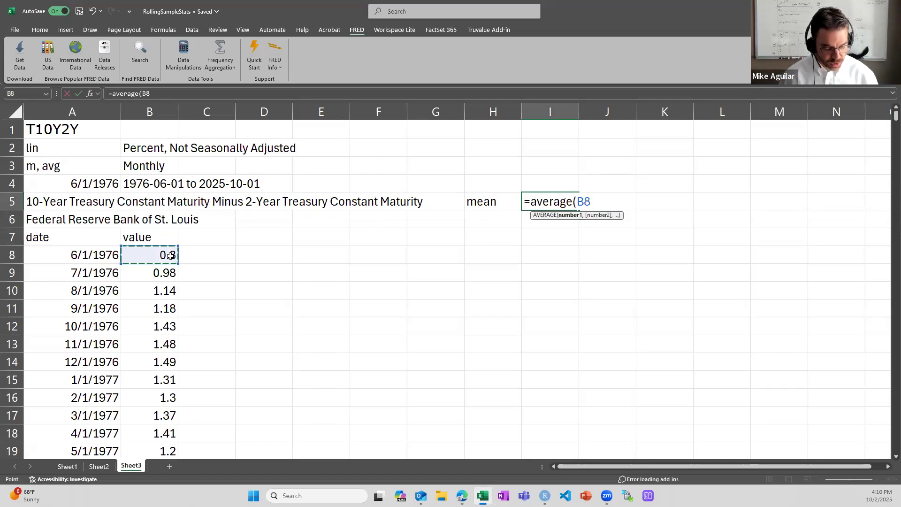
pyautogui.hotkey('ctrl', 'shift', 'Down')
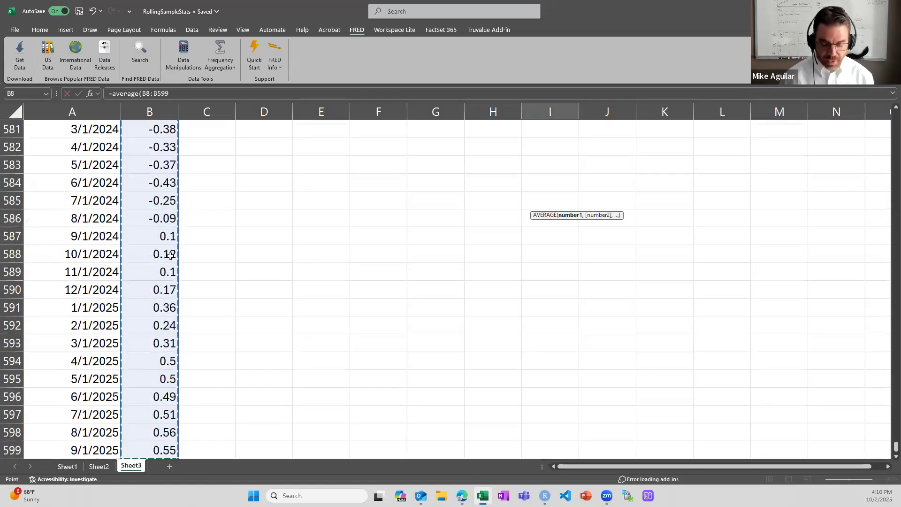
pyautogui.press('Return')
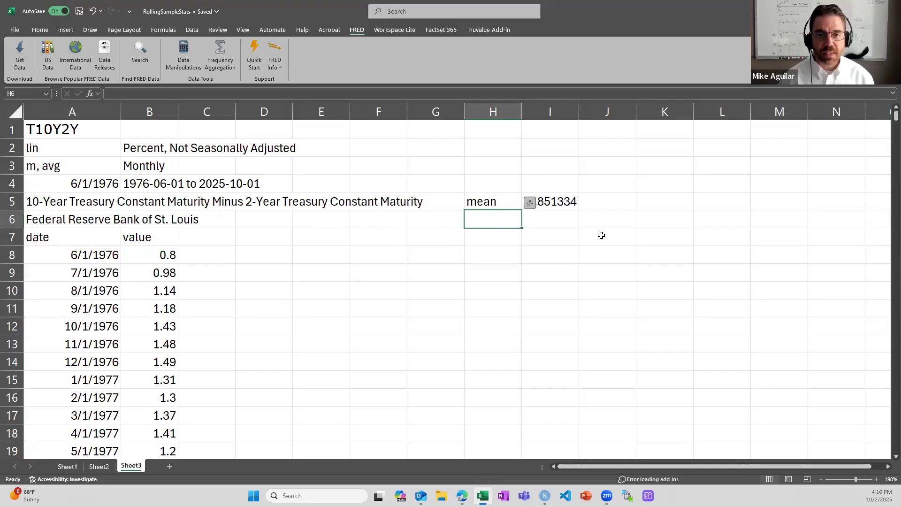
pyautogui.press('Up')
pyautogui.press('Right')
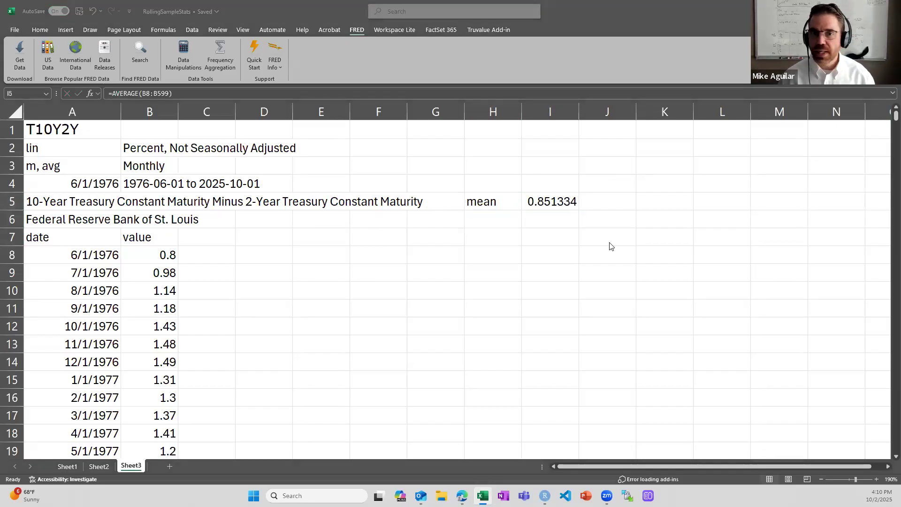
# Switch to the browser to examine the FRED chart of the 10-year minus 2-year spread, then return to Excel.
pyautogui.hotkey('alt', 'Tab')
pyautogui.scroll(5, 255, 202)
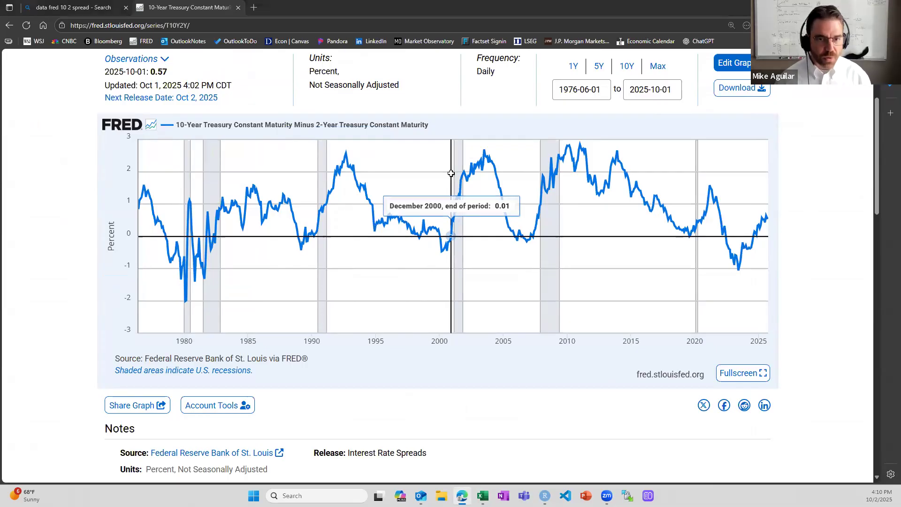
pyautogui.hotkey('alt', 'Tab')
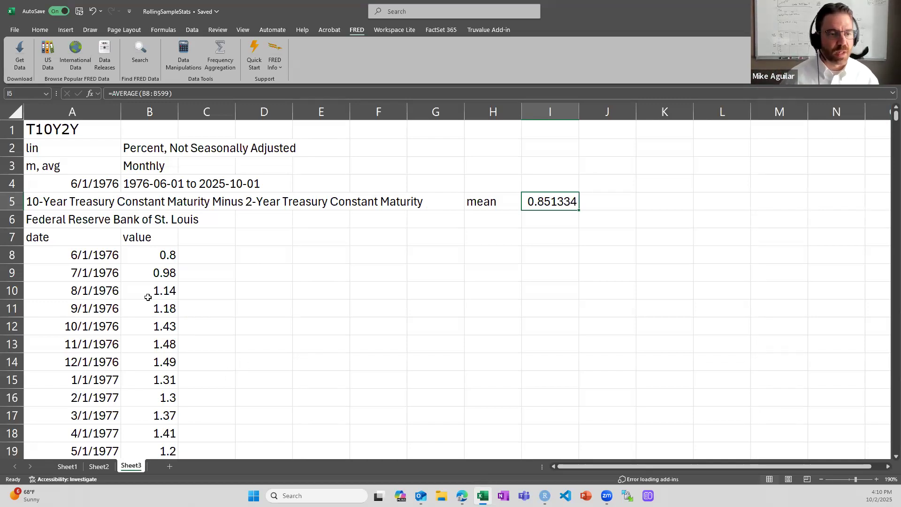
# Compute the average of the first 12 monthly values, B8:B19, in cell C19 and check the formula's range.
pyautogui.moveTo(94, 254); pyautogui.dragTo(110, 447)
pyautogui.scroll(-1, 110, 447)
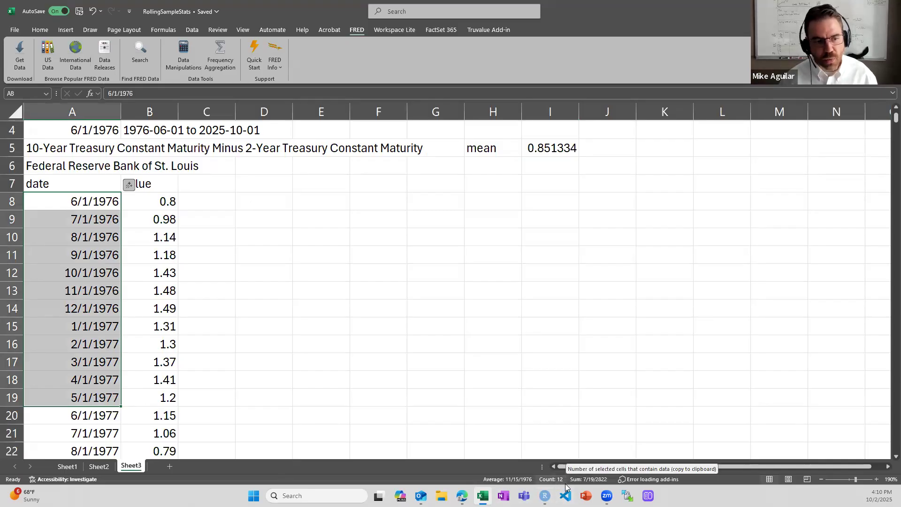
pyautogui.click(204, 394)
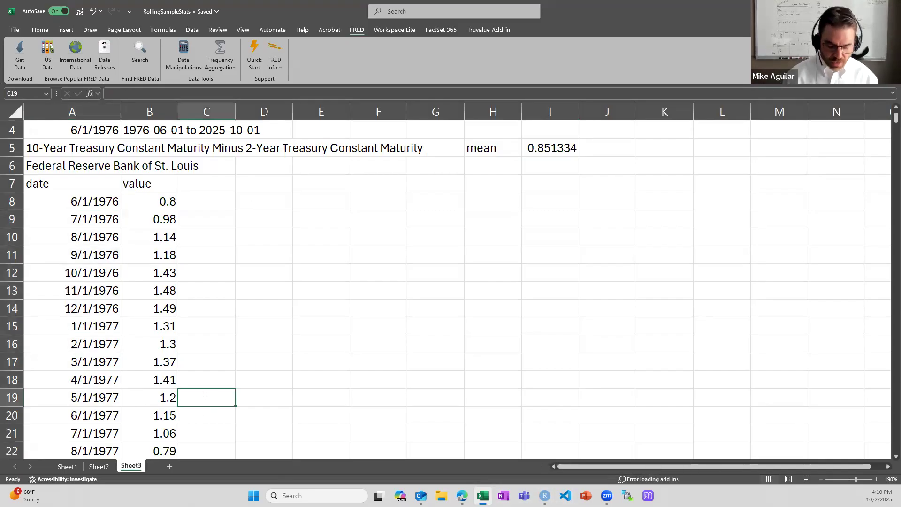
pyautogui.write('=average(')
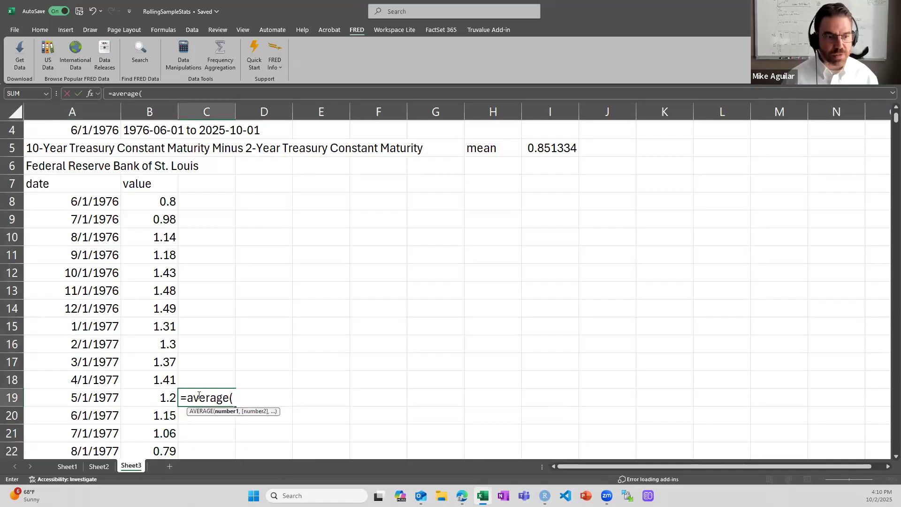
pyautogui.moveTo(161, 397); pyautogui.dragTo(147, 203)
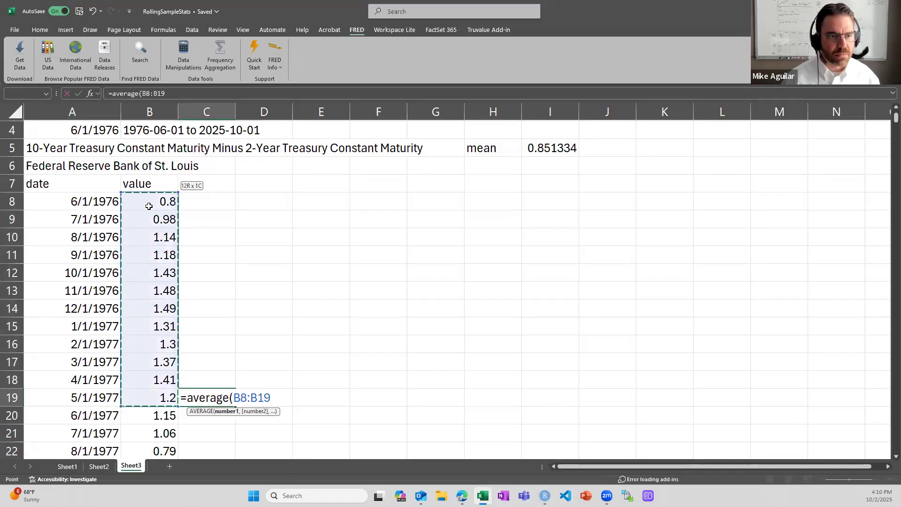
pyautogui.write(')')
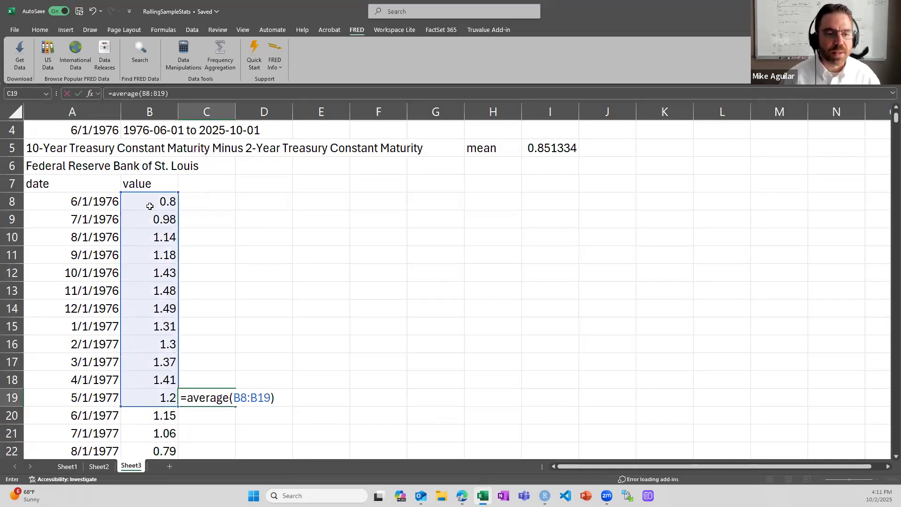
pyautogui.press('Return')
pyautogui.doubleClick(215, 397)
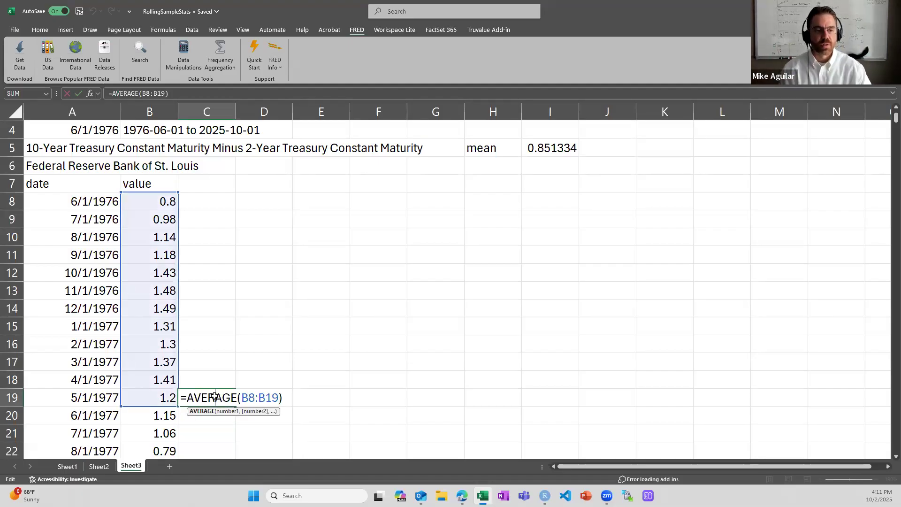
pyautogui.press('Escape')
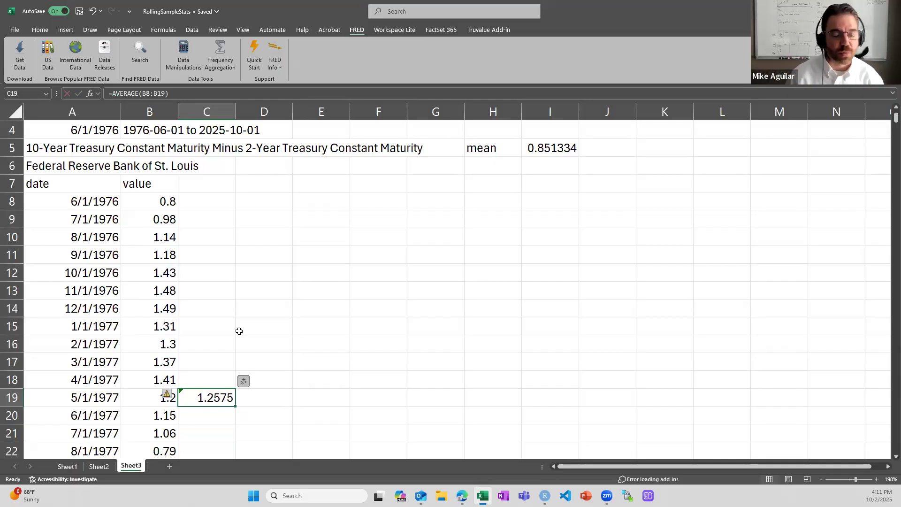
# Copy the 12-month average formula from C19 down to C20 and check that its range shifts by one row.
pyautogui.scroll(-1, 237, 345)
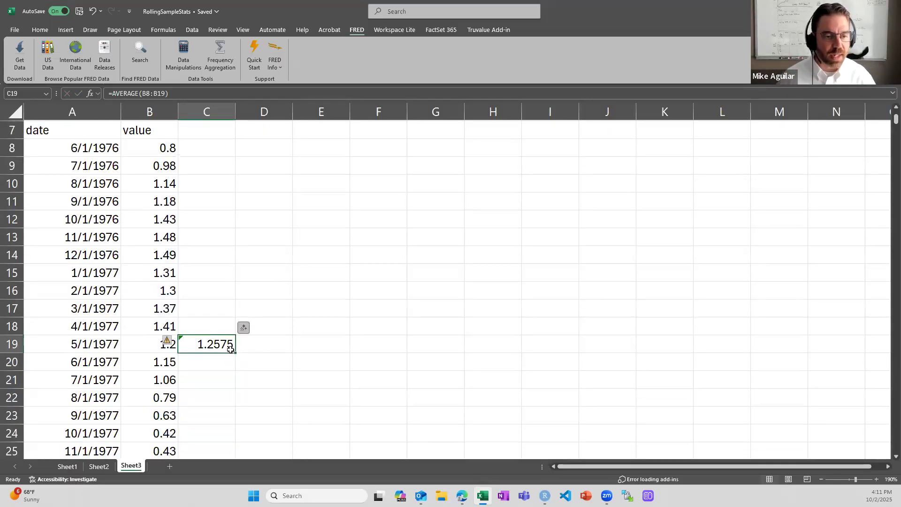
pyautogui.click(236, 358)
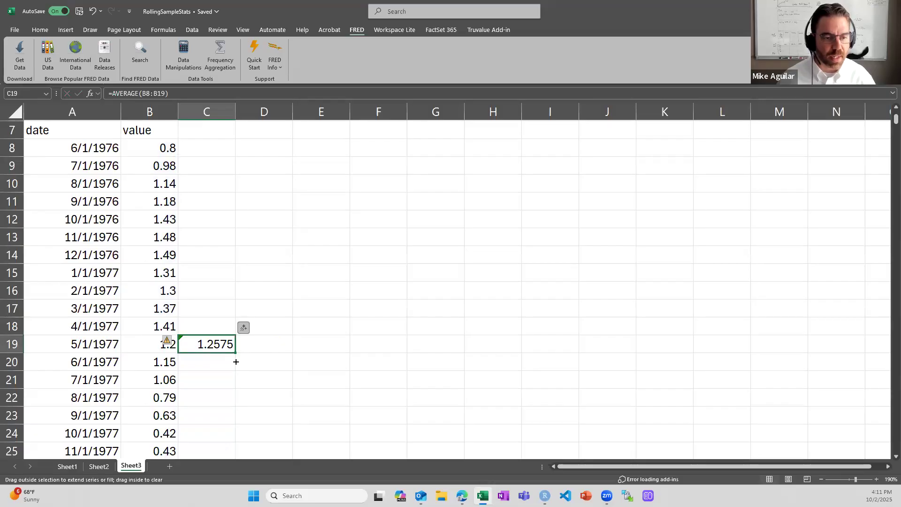
pyautogui.moveTo(235, 355); pyautogui.dragTo(229, 369)
pyautogui.doubleClick(223, 362)
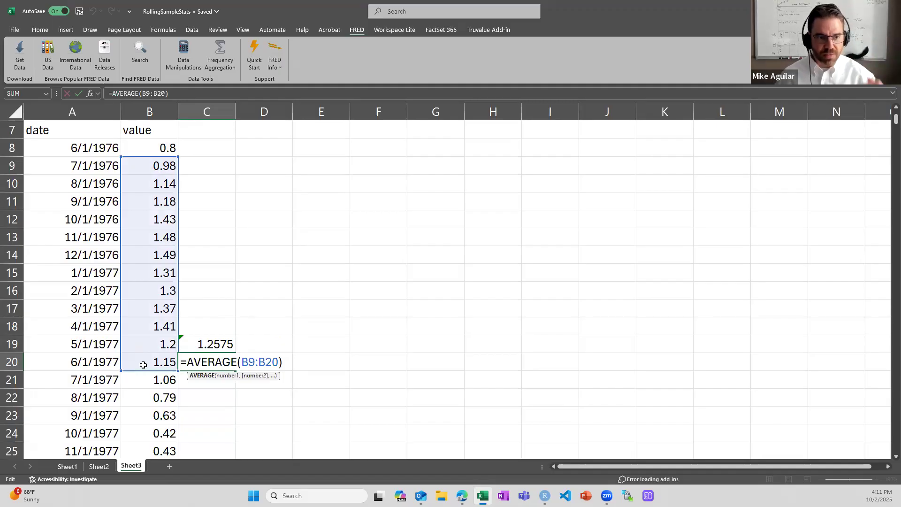
pyautogui.hotkey('ctrl', 'Return')
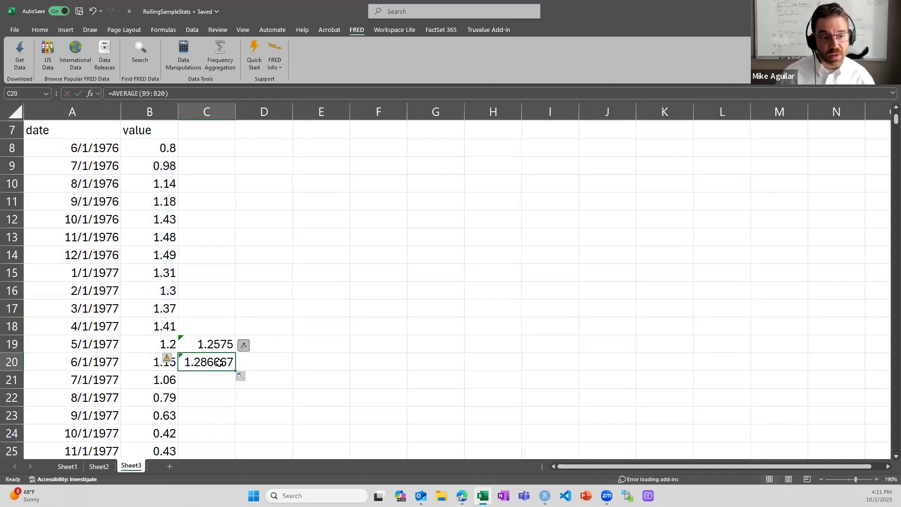
# Fill the 12-month rolling average formula from C20 down to the last data row, 599.
pyautogui.click(138, 364)
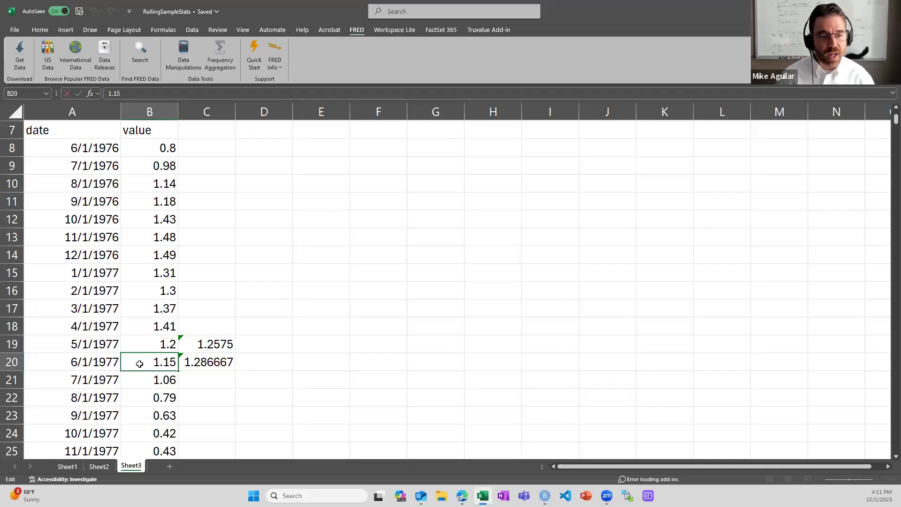
pyautogui.click(161, 148)
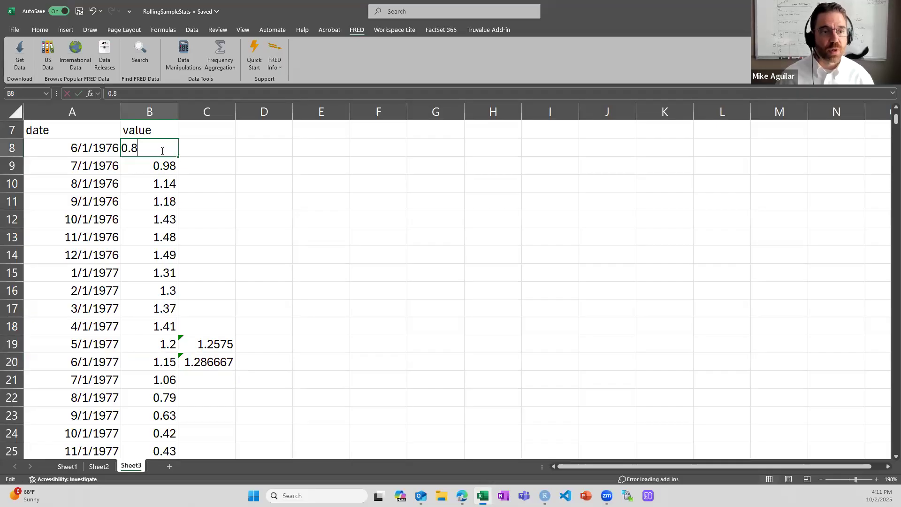
pyautogui.click(230, 371)
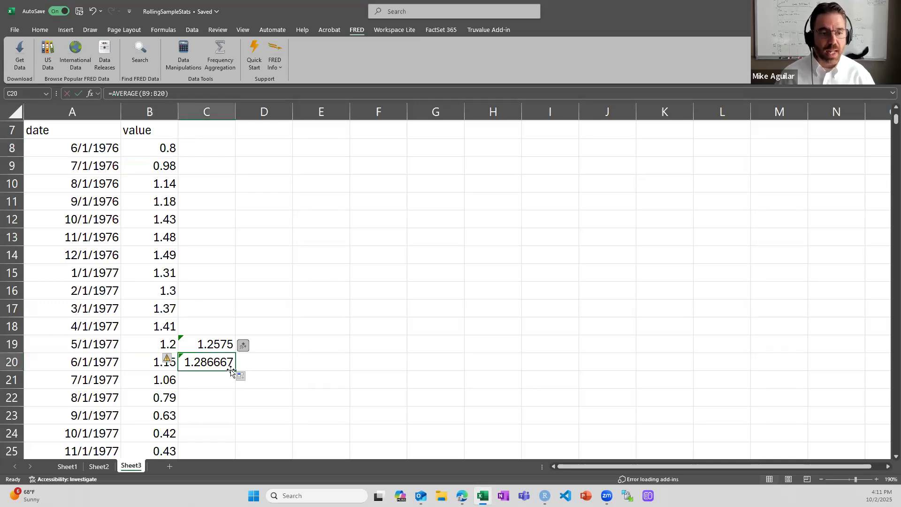
pyautogui.doubleClick(237, 371)
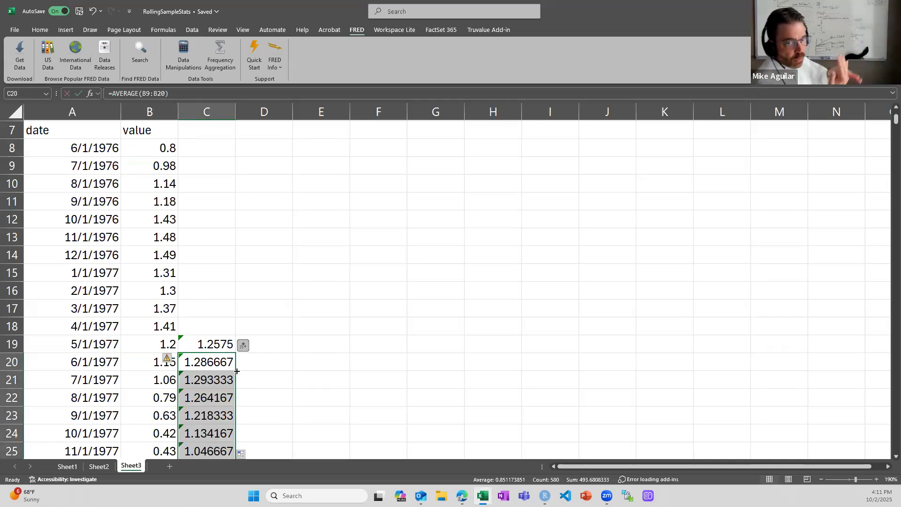
pyautogui.scroll(-4, 213, 310)
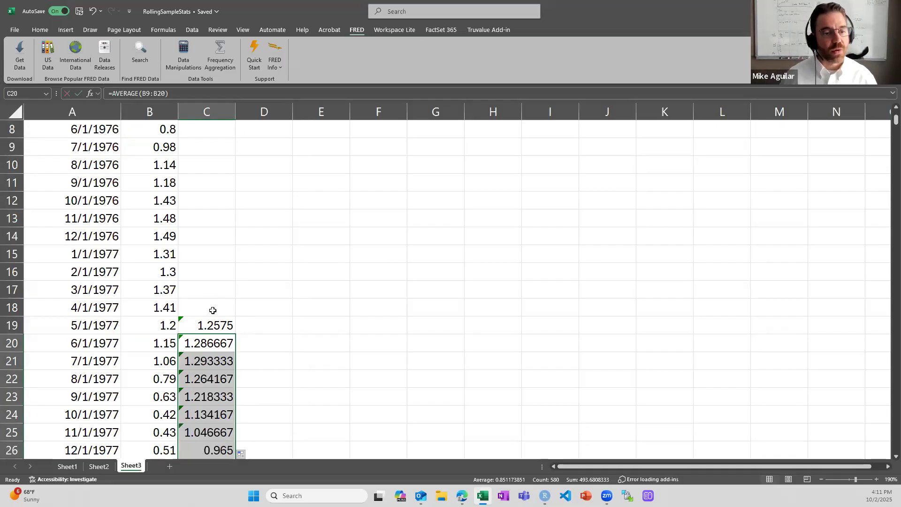
pyautogui.scroll(4, 213, 319)
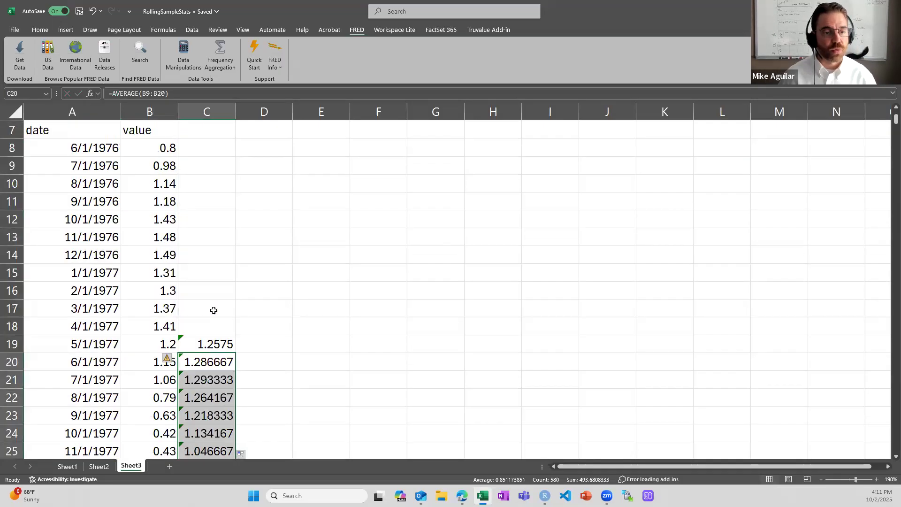
# Insert a 2-D line chart of the rolling averages in C19:C599, view it and delete it.
pyautogui.click(224, 346)
pyautogui.hotkey('ctrl', 'shift', 'Down')
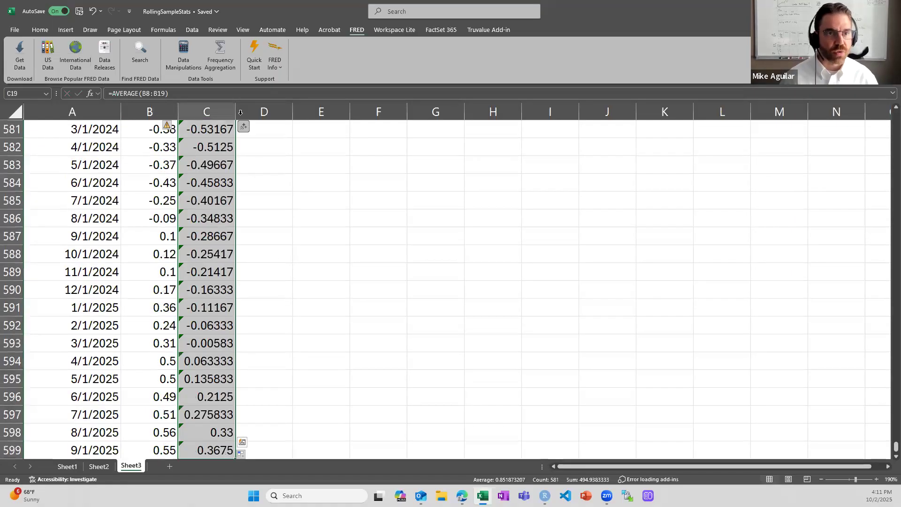
pyautogui.click(65, 29)
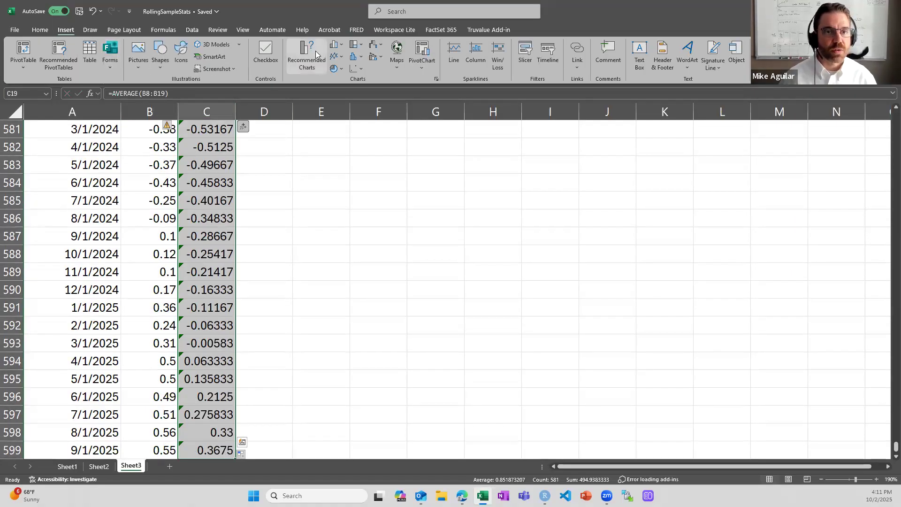
pyautogui.click(336, 56)
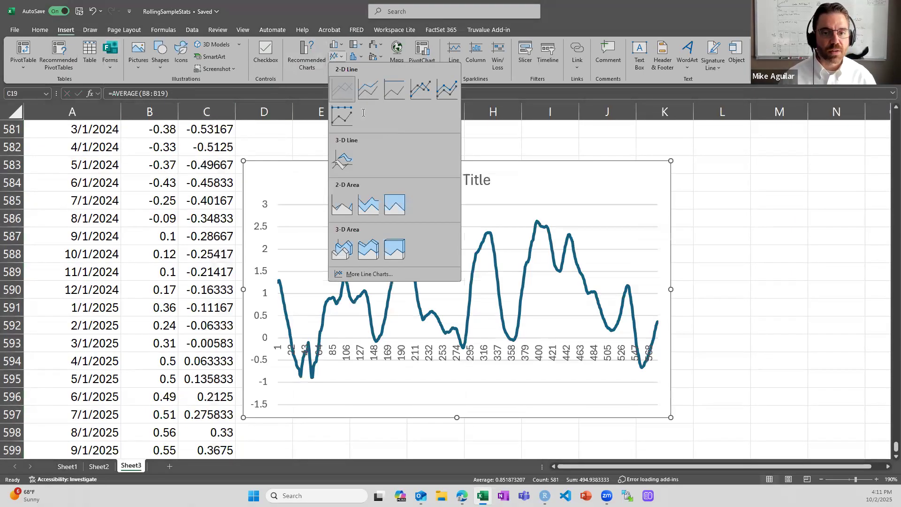
pyautogui.click(369, 89)
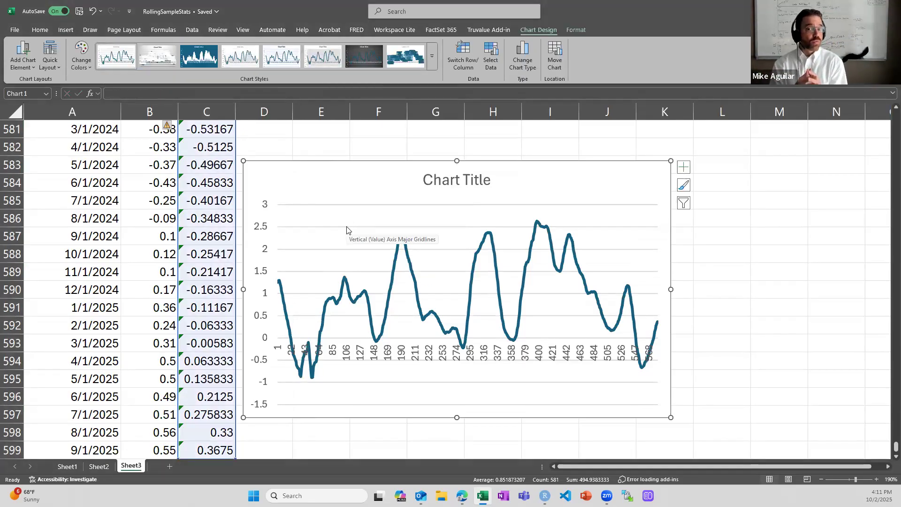
pyautogui.rightClick(557, 191)
pyautogui.press('Escape')
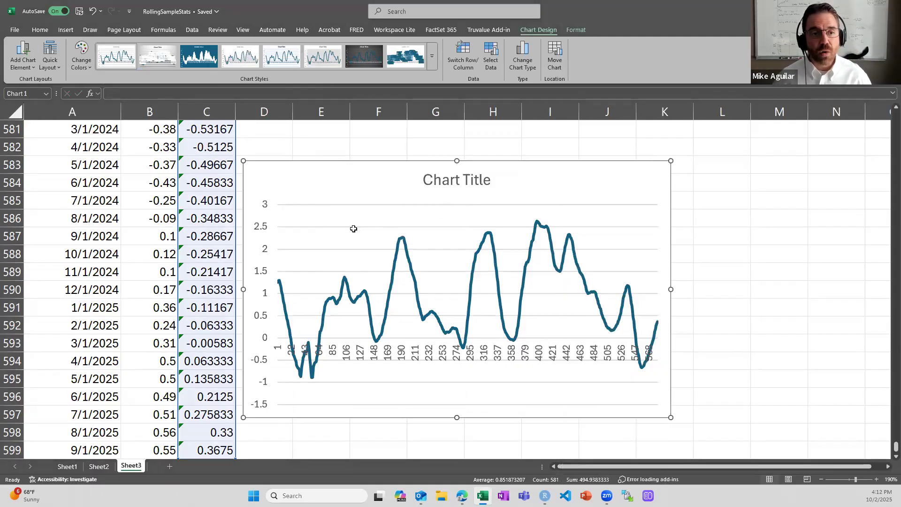
pyautogui.press('Delete')
# Label the rolling-average column "12Mth Roll Avg" in cell C7 and the column beside it "12mth Roll Stdev" in D7.
pyautogui.scroll(6, 250, 250)
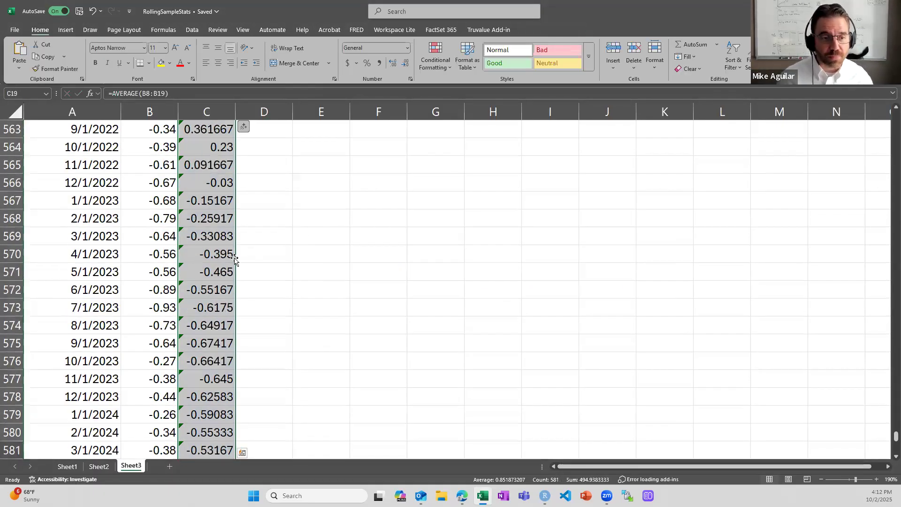
pyautogui.press('Left')
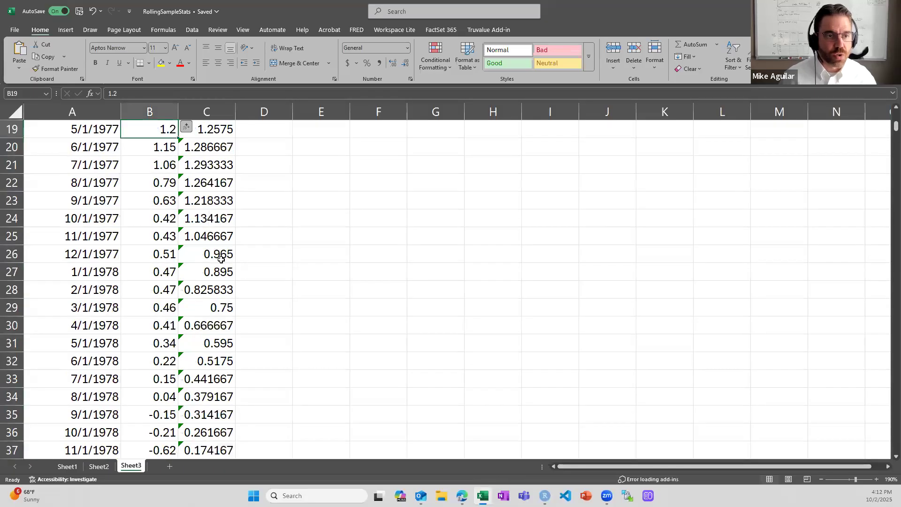
pyautogui.press('Up')
pyautogui.press('Up')
pyautogui.press('Up')
pyautogui.press('Up')
pyautogui.press('Up')
pyautogui.press('Up')
pyautogui.press('Up')
pyautogui.press('Up')
pyautogui.press('Up')
pyautogui.press('Up')
pyautogui.press('Up')
pyautogui.press('Down')
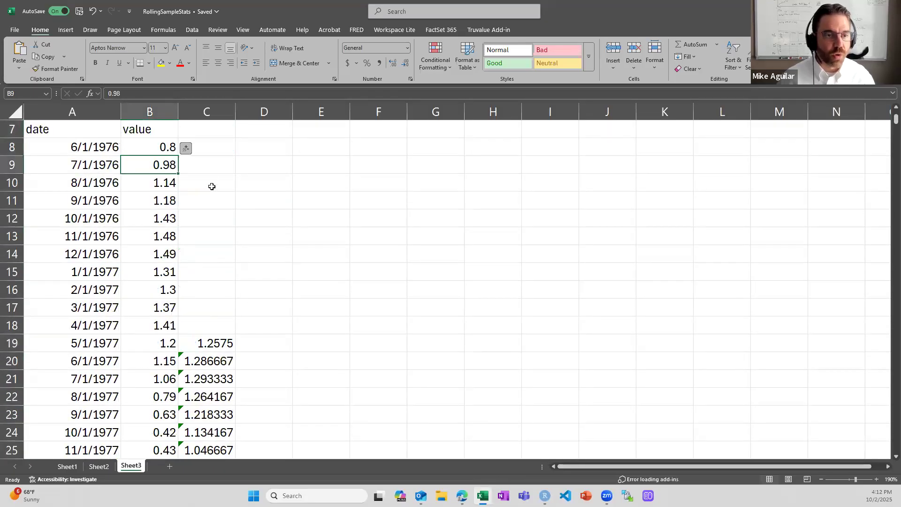
pyautogui.click(200, 128)
pyautogui.write('1')
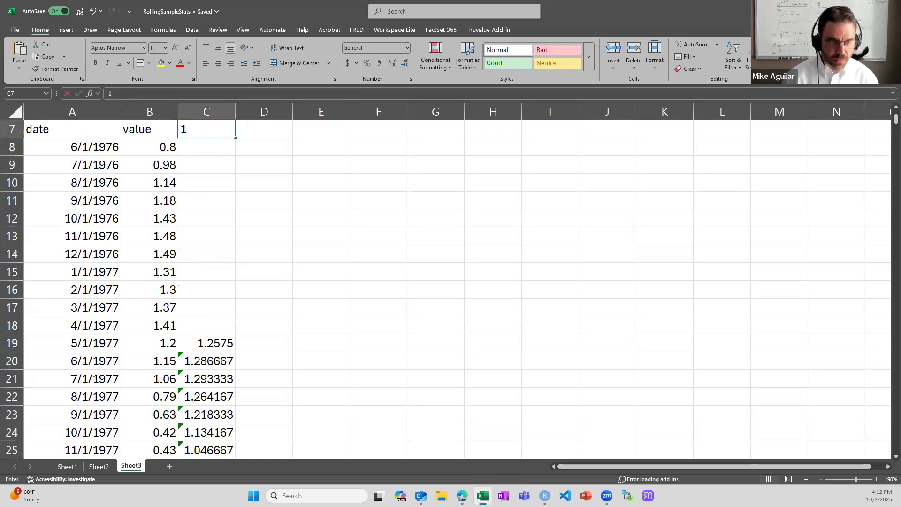
pyautogui.write('2Mth Roll Avg')
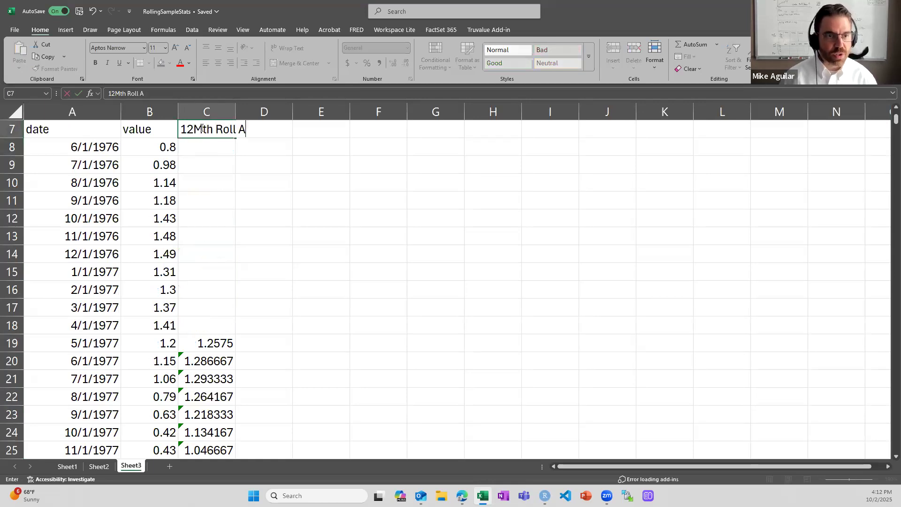
pyautogui.press('Tab')
pyautogui.write('12mth')
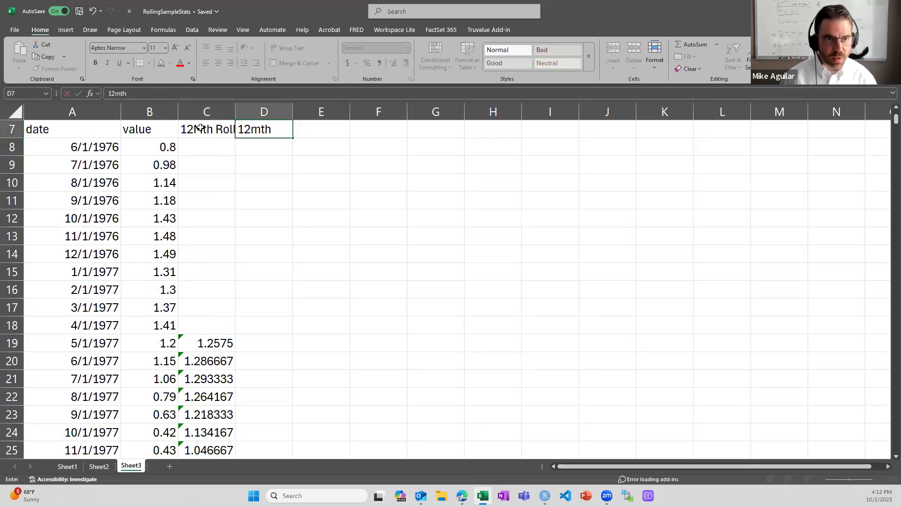
pyautogui.write(' Roll Stdev')
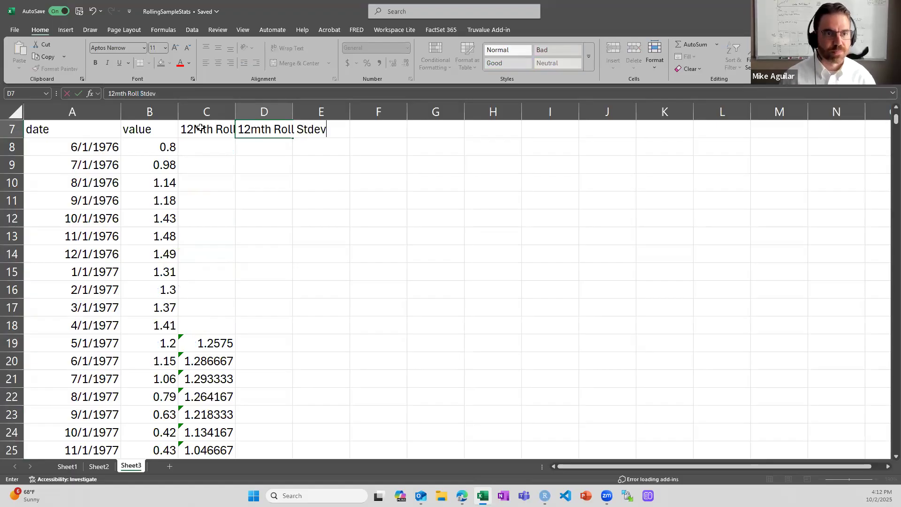
pyautogui.press('Return')
# Compute the sample standard deviation (STDEV.S) of B8:B19 in cell D19 and fill the formula down to row 599.
pyautogui.click(249, 348)
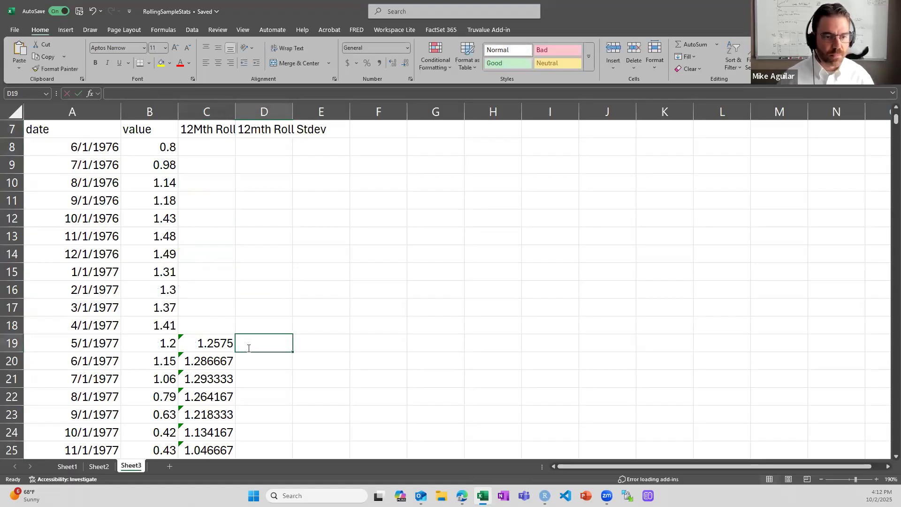
pyautogui.write('=stde')
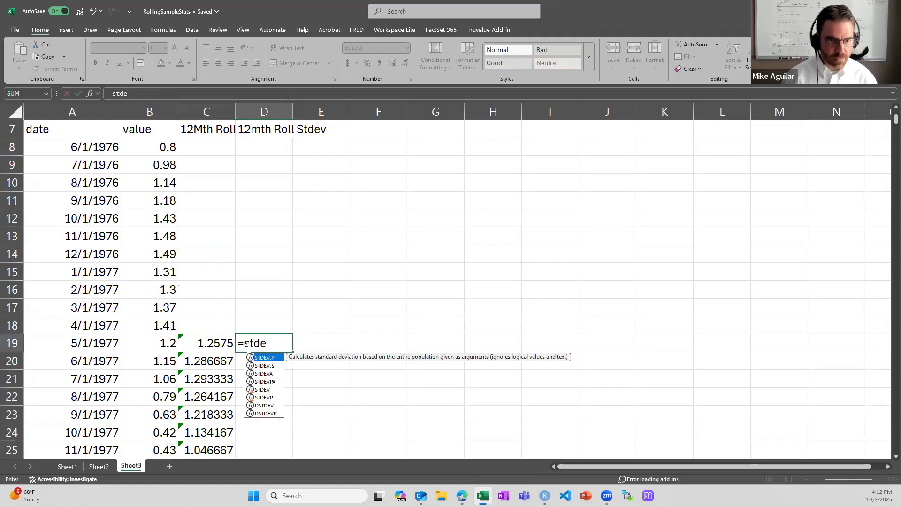
pyautogui.write('v')
pyautogui.press('Down')
pyautogui.press('Tab')
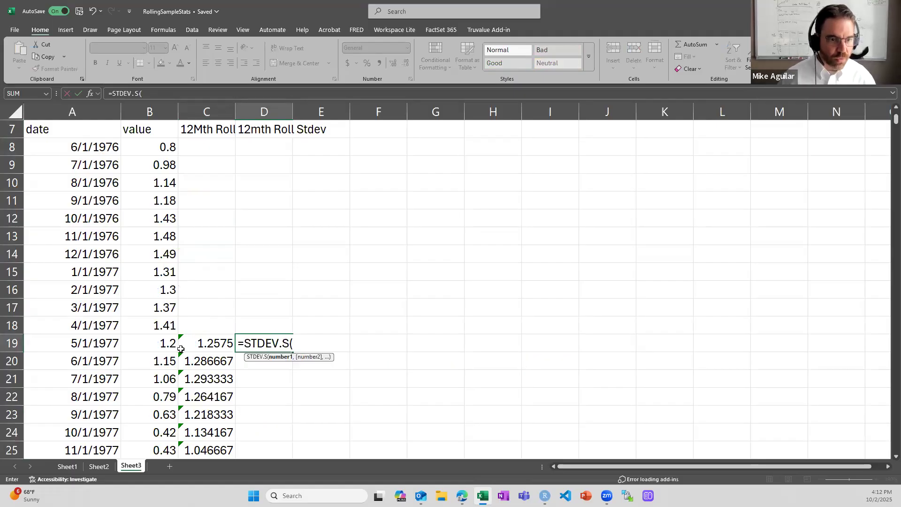
pyautogui.moveTo(160, 342); pyautogui.dragTo(136, 145)
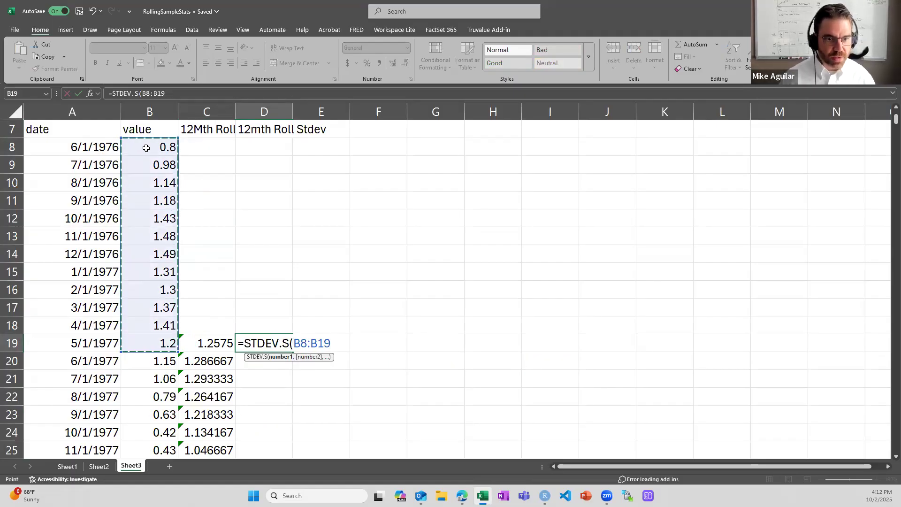
pyautogui.write(')')
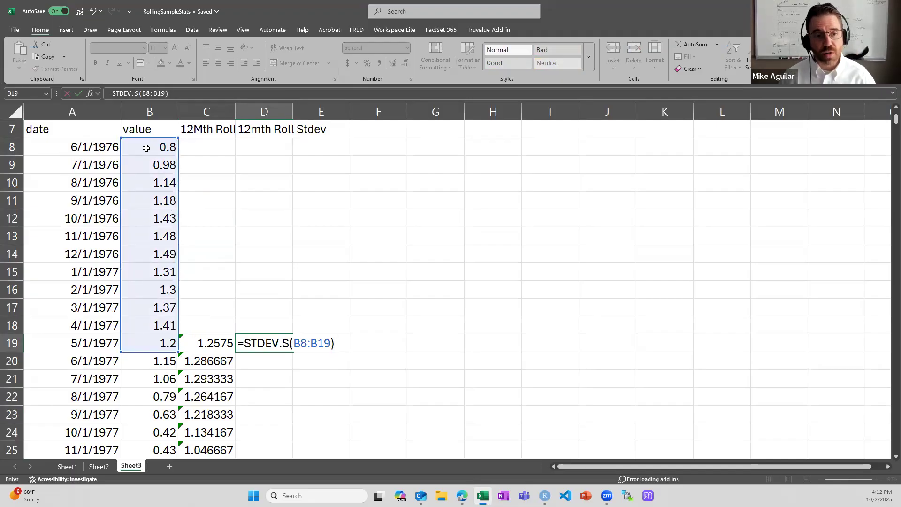
pyautogui.press('Return')
pyautogui.click(275, 342)
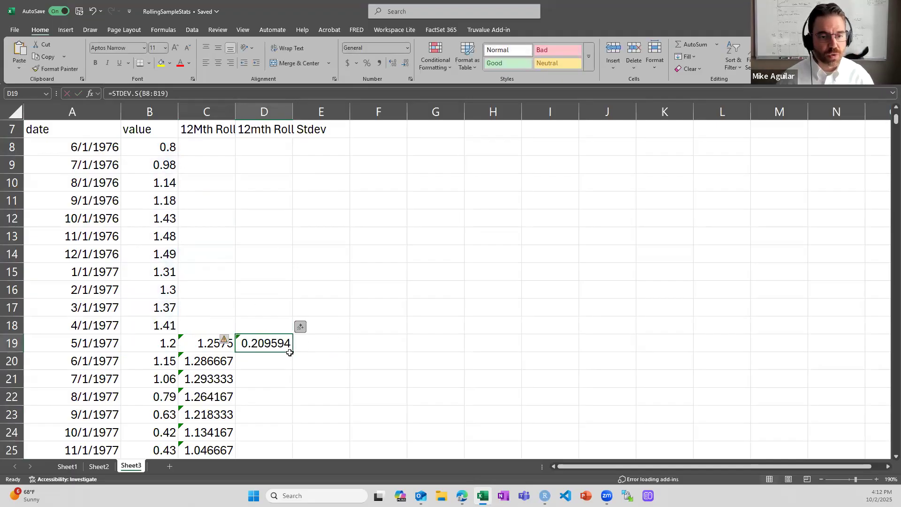
pyautogui.doubleClick(293, 353)
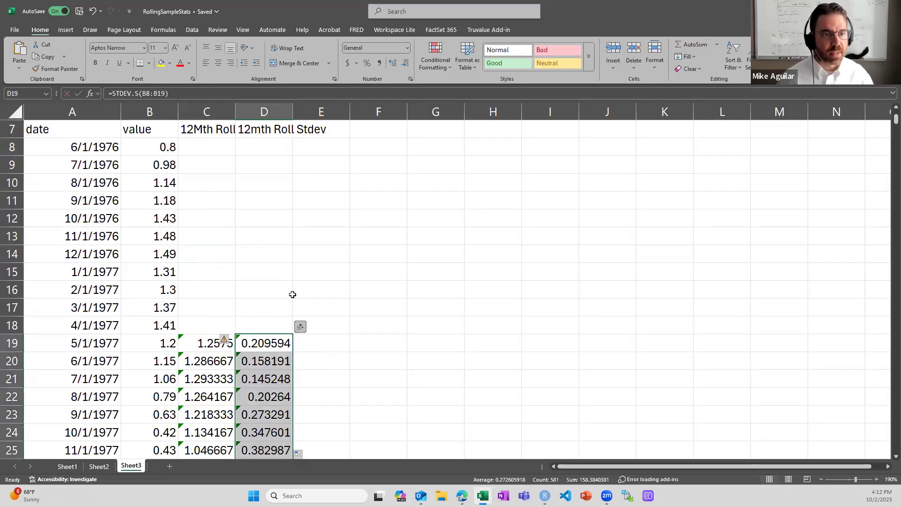
# Insert a 2-D line chart of the rolling standard deviations in D19:D599 and move it clear of the data columns.
pyautogui.click(66, 30)
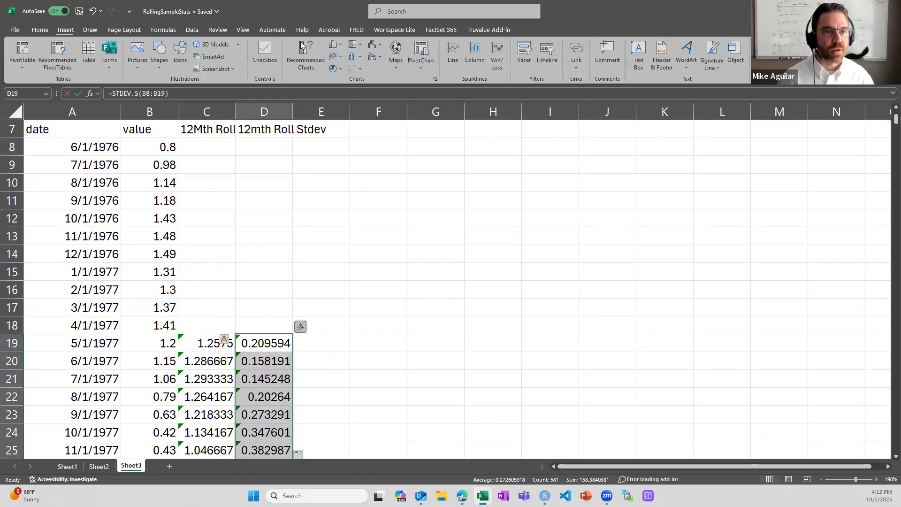
pyautogui.click(336, 57)
pyautogui.click(351, 98)
pyautogui.moveTo(613, 171); pyautogui.dragTo(709, 153)
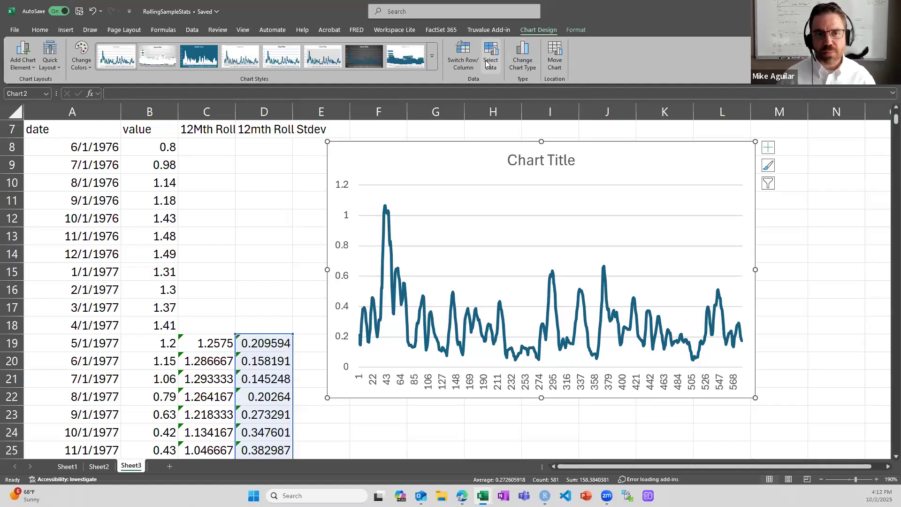
# Set the chart's horizontal axis labels to the dates in A19:A599.
pyautogui.scroll(-2, 547, 187)
pyautogui.click(650, 272)
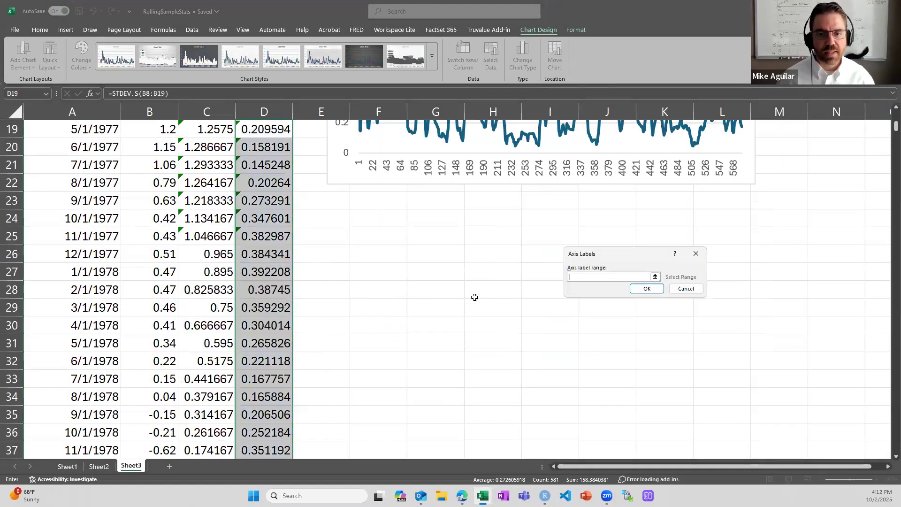
pyautogui.click(656, 276)
pyautogui.scroll(4, 76, 334)
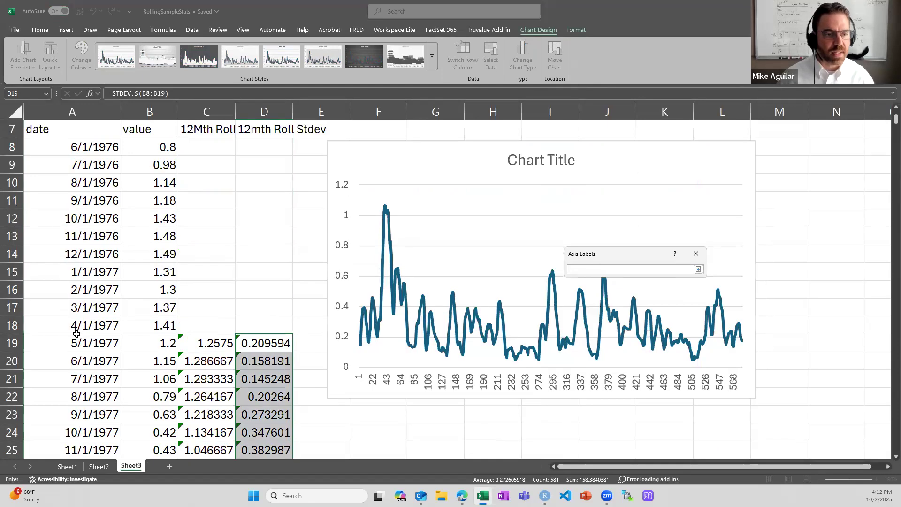
pyautogui.click(78, 341)
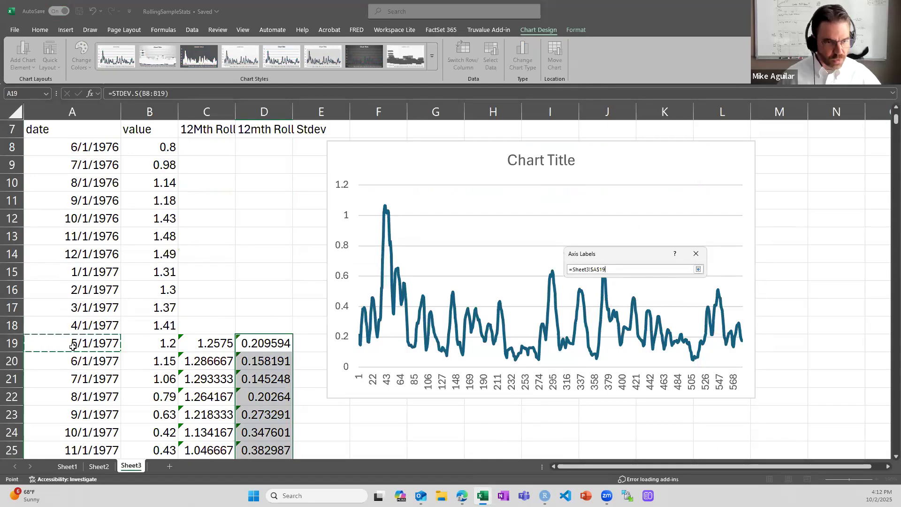
pyautogui.hotkey('ctrl', 'shift', 'Down')
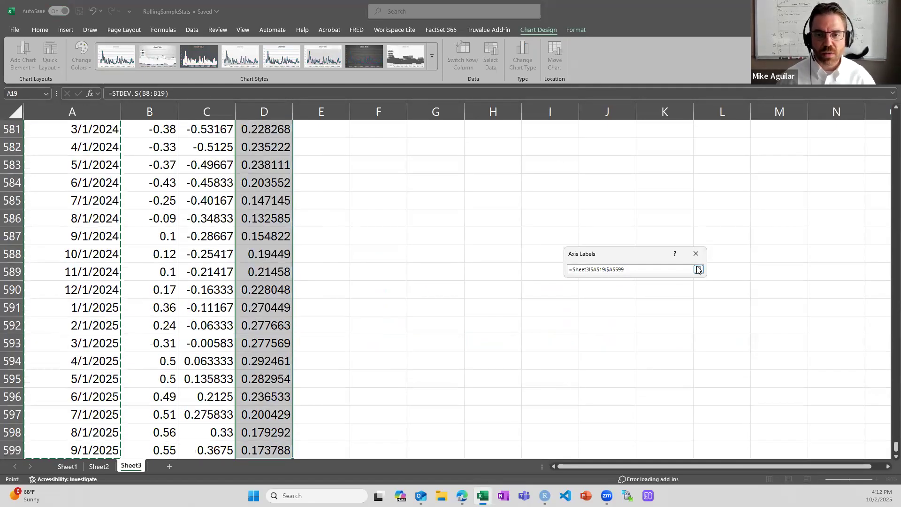
pyautogui.click(699, 269)
pyautogui.click(652, 290)
pyautogui.click(713, 339)
pyautogui.moveTo(889, 143); pyautogui.dragTo(890, 111)
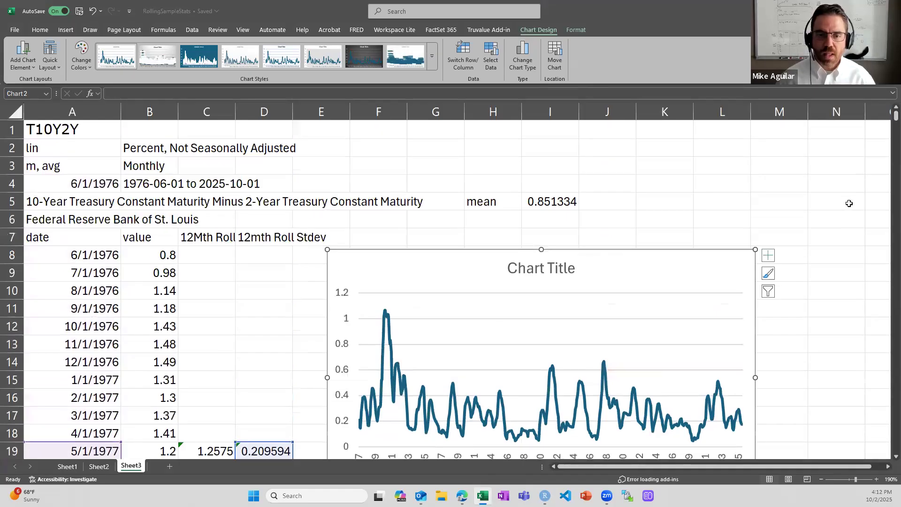
# Try to link the chart title to cell D7 by entering the reference directly in the title text.
pyautogui.scroll(-2, 849, 203)
pyautogui.click(571, 163)
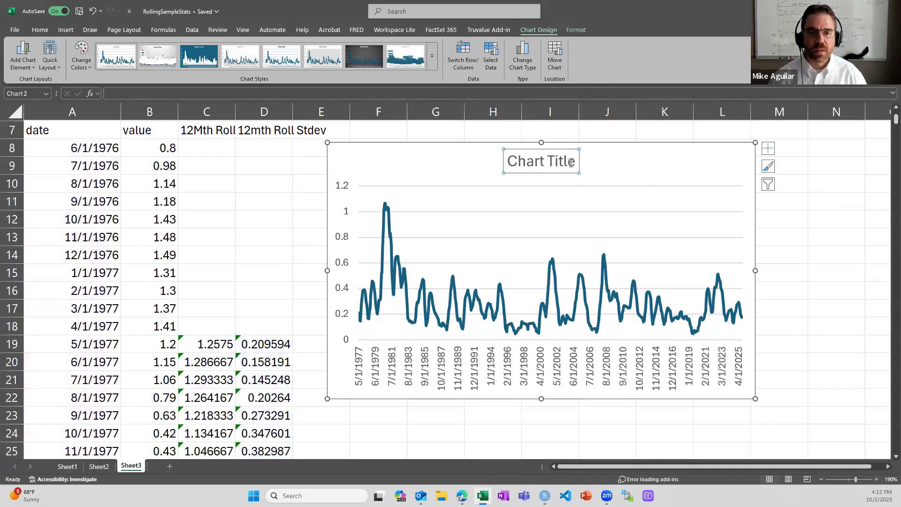
pyautogui.moveTo(571, 163); pyautogui.dragTo(532, 162)
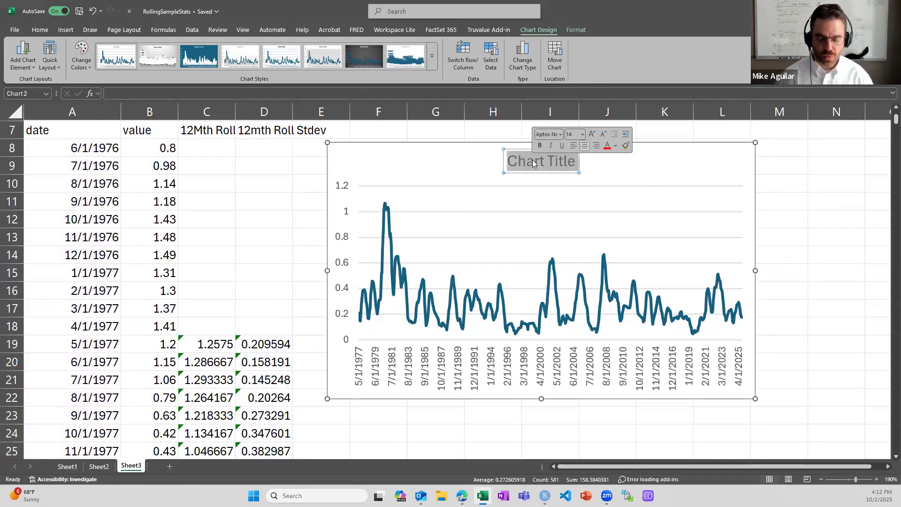
pyautogui.write('=')
pyautogui.click(276, 132)
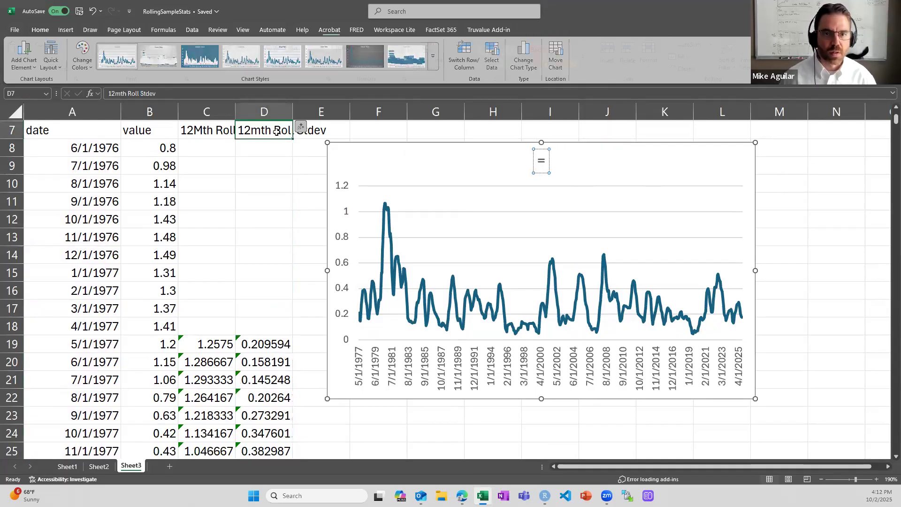
# Link the chart title to the standard deviation header in cell D7 with a formula reference.
pyautogui.click(544, 163)
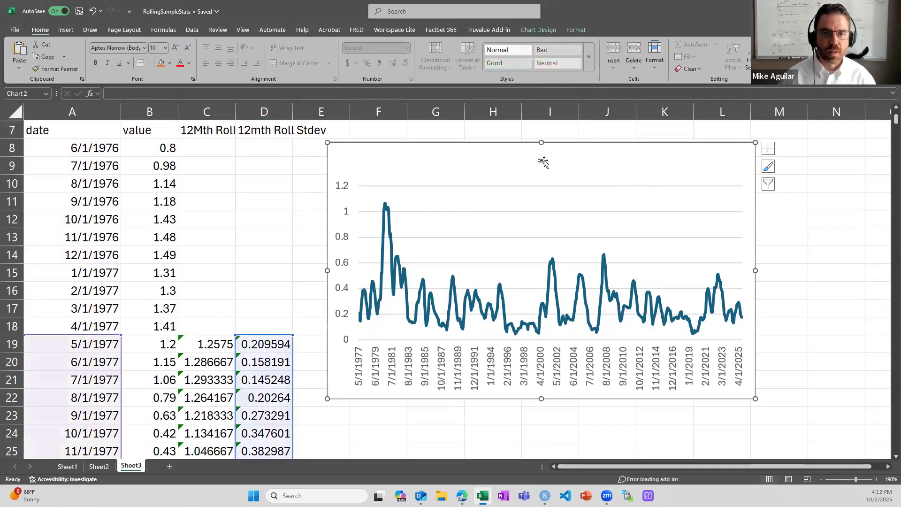
pyautogui.click(542, 161)
pyautogui.click(121, 91)
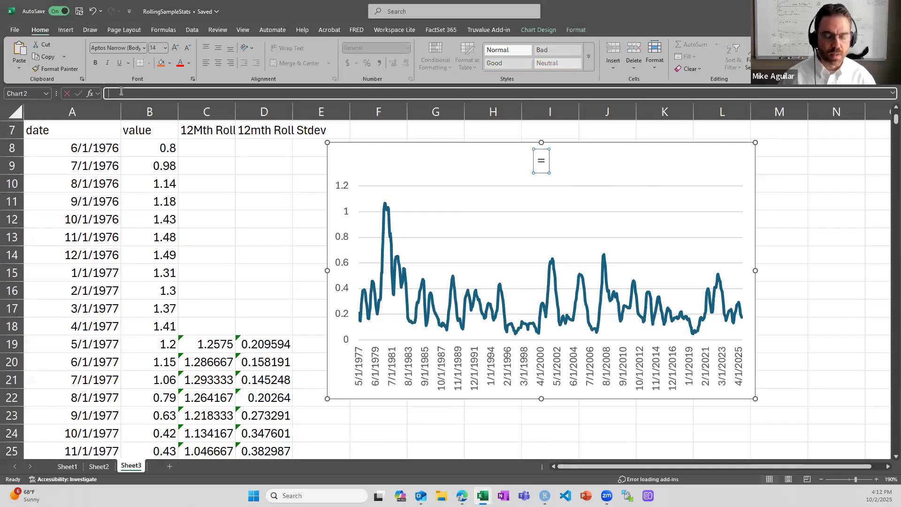
pyautogui.click(277, 130)
pyautogui.press('Return')
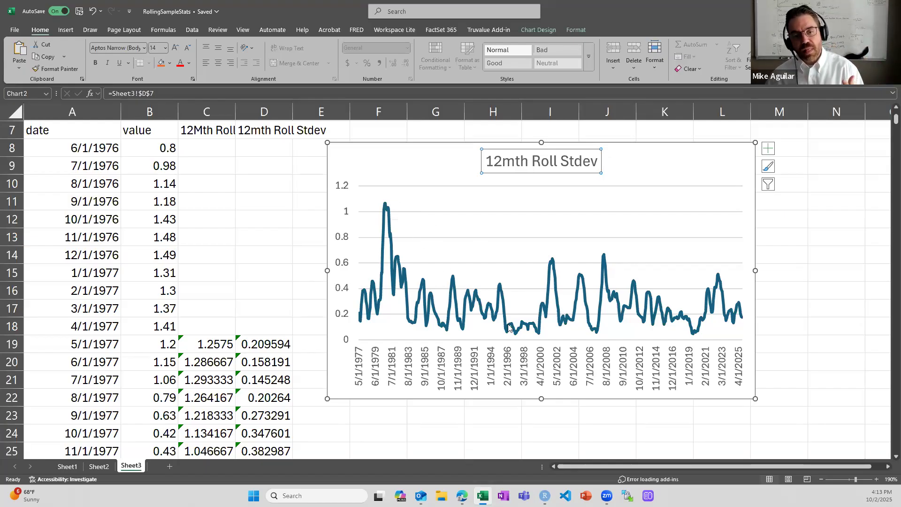
# Move the chart clear of columns E and F, and mark out the first 24 months of dates, A8:A31.
pyautogui.moveTo(518, 337)
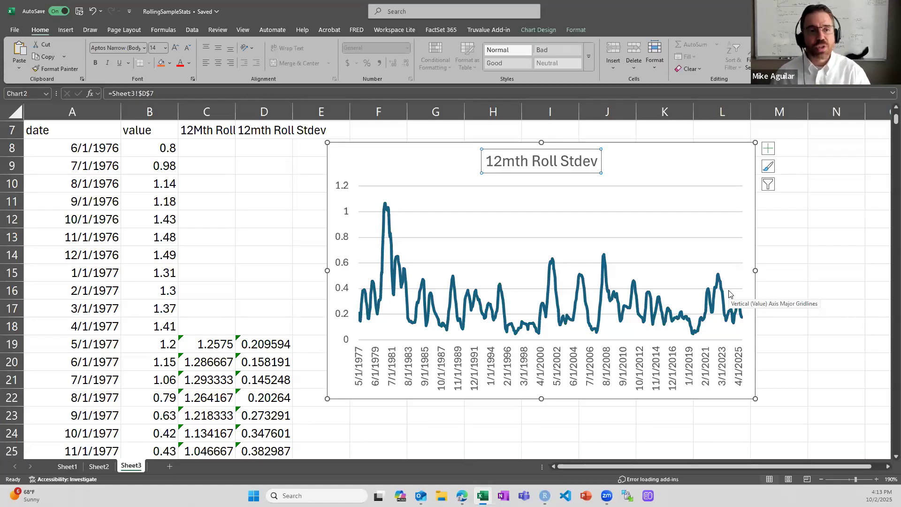
pyautogui.moveTo(708, 177); pyautogui.dragTo(834, 159)
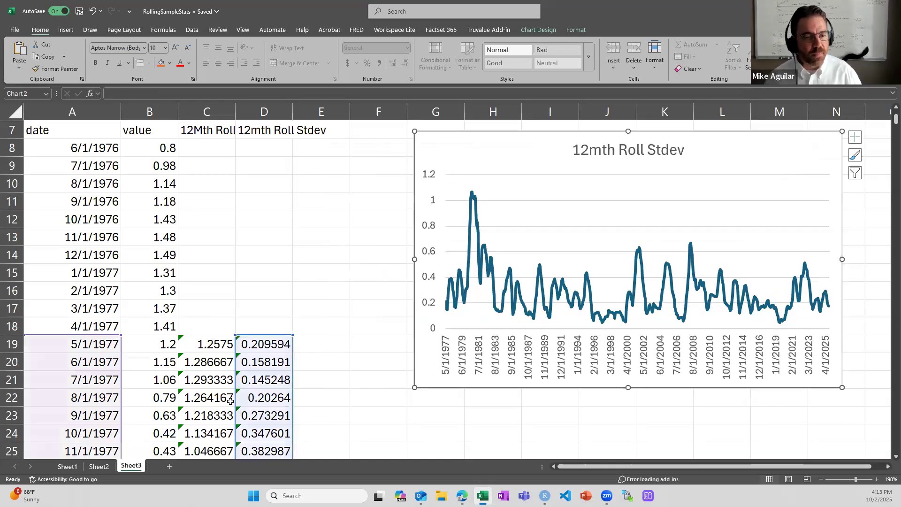
pyautogui.click(309, 390)
pyautogui.scroll(-2, 308, 389)
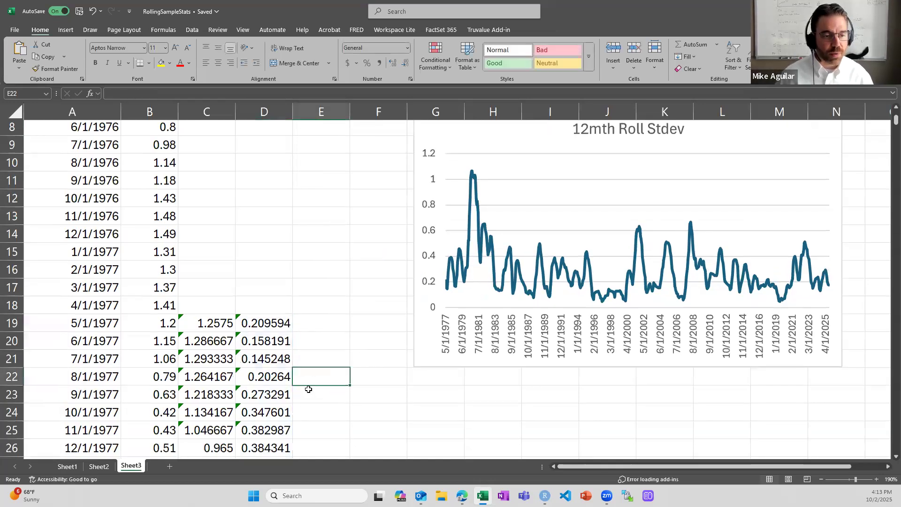
pyautogui.scroll(2, 307, 389)
pyautogui.moveTo(84, 147); pyautogui.dragTo(114, 383)
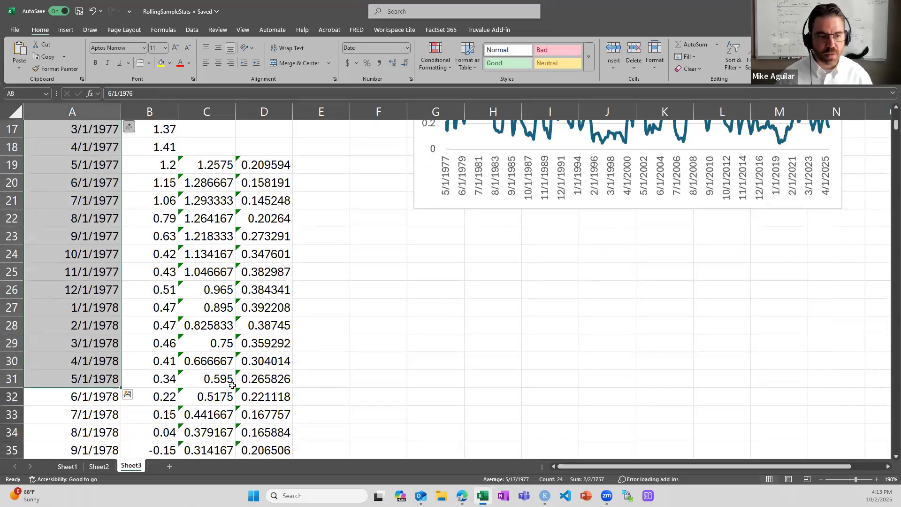
# Compute the 24-month sample standard deviation (STDEV.S) of B8:B31 in cell E31, accepting the proposed formula correction.
pyautogui.click(303, 383)
pyautogui.write('=stdev')
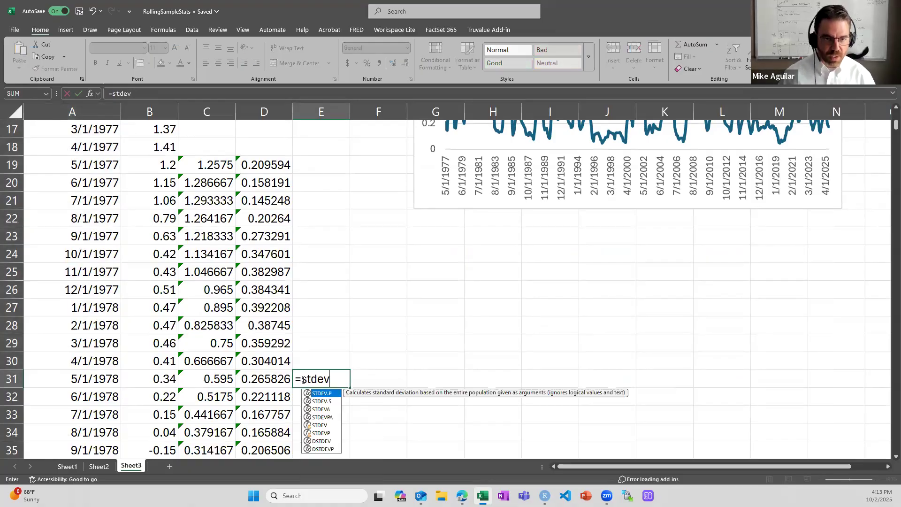
pyautogui.press('Down')
pyautogui.press('Tab')
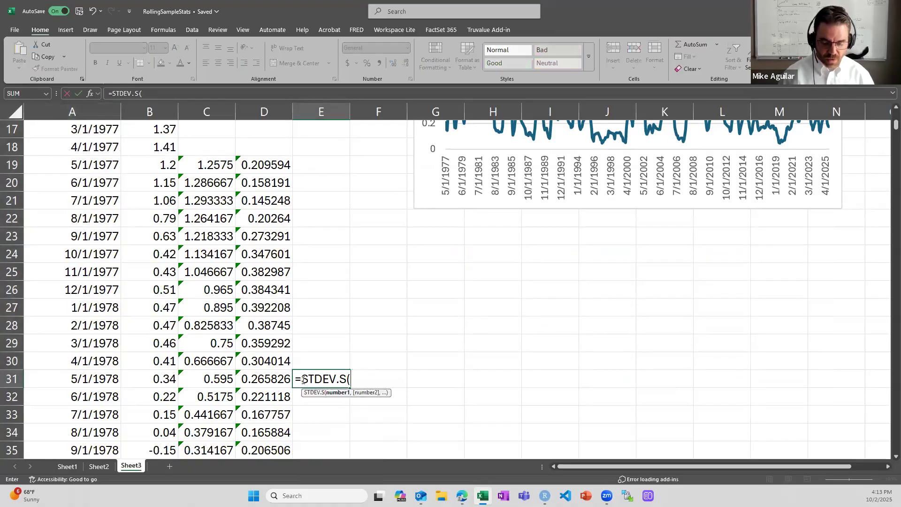
pyautogui.write('(')
pyautogui.moveTo(164, 381); pyautogui.dragTo(152, 256)
pyautogui.press('Return')
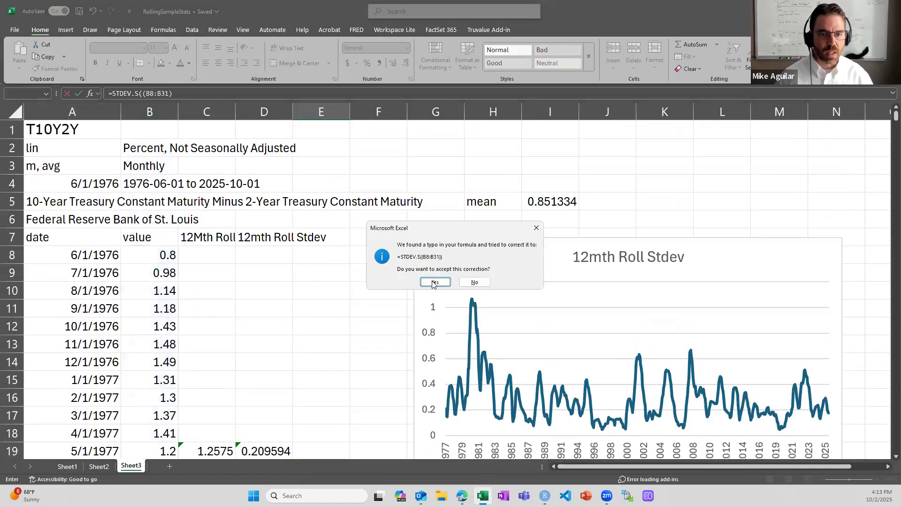
pyautogui.press('Return')
pyautogui.click(346, 332)
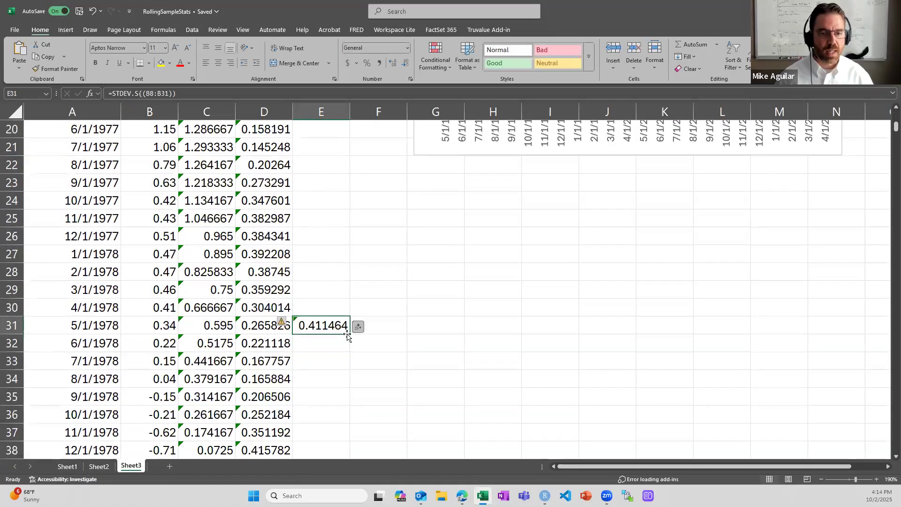
# Fill the 24-month standard deviation formula in E31 down column E to row 599.
pyautogui.doubleClick(349, 336)
pyautogui.scroll(6, 589, 322)
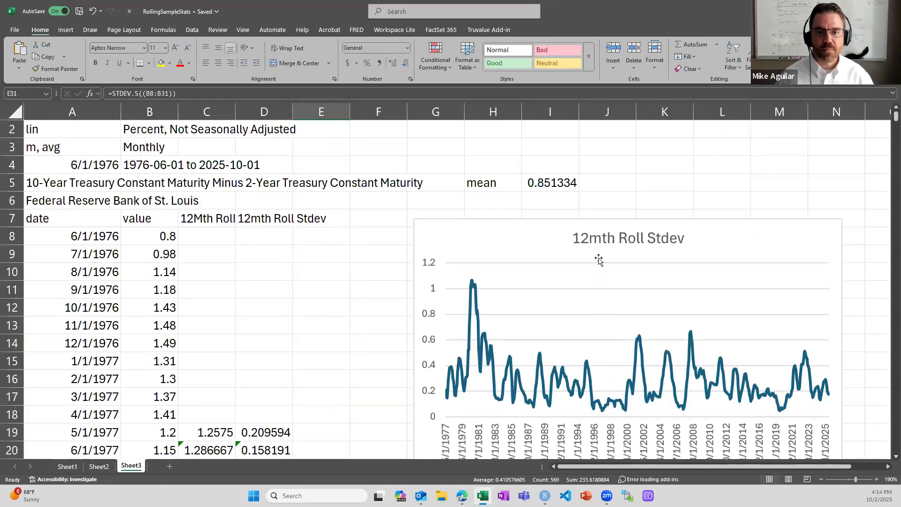
# Start adding a second data series to the 12mth Roll Stdev chart, with E31:E599 on Sheet3 as its values.
pyautogui.click(550, 264)
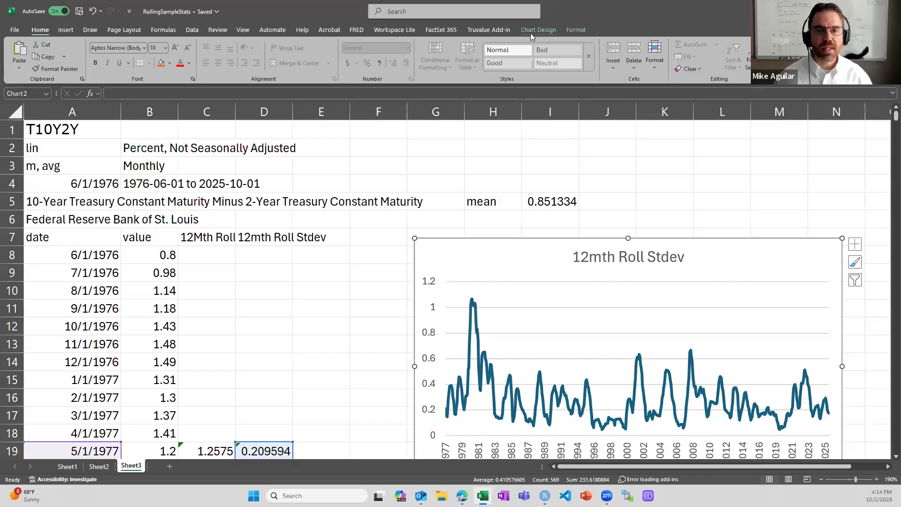
pyautogui.click(536, 30)
pyautogui.click(490, 59)
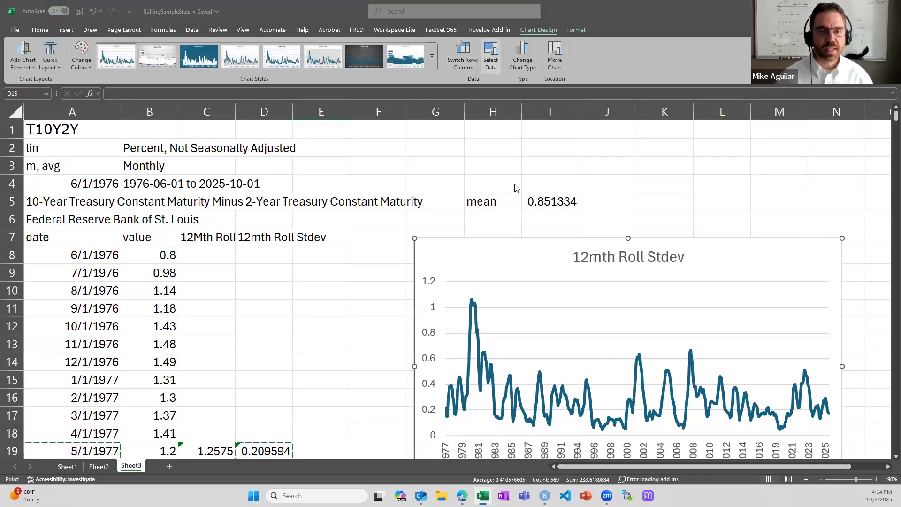
pyautogui.click(523, 270)
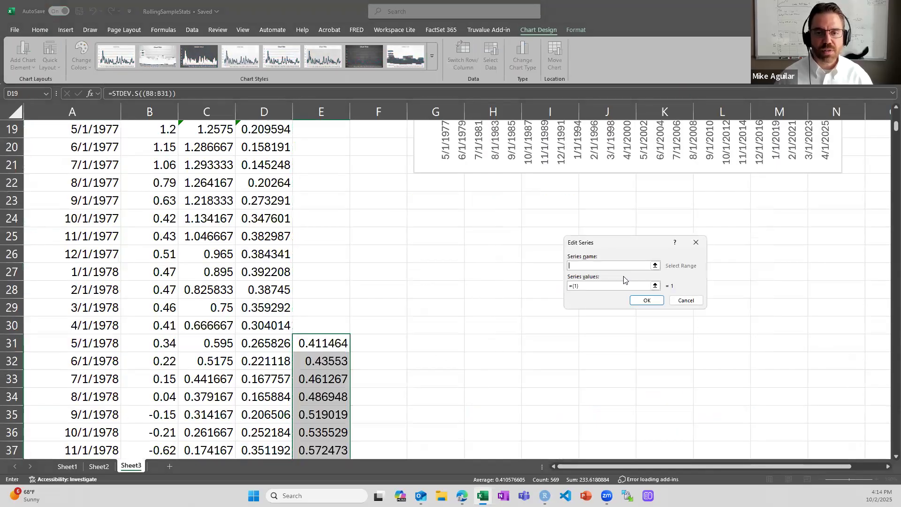
pyautogui.click(656, 286)
pyautogui.click(344, 342)
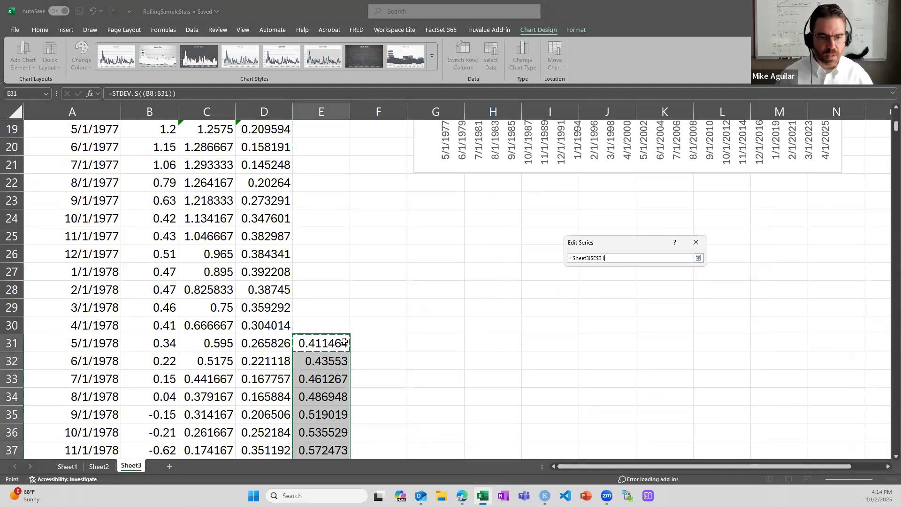
pyautogui.hotkey('ctrl', 'shift', 'Down')
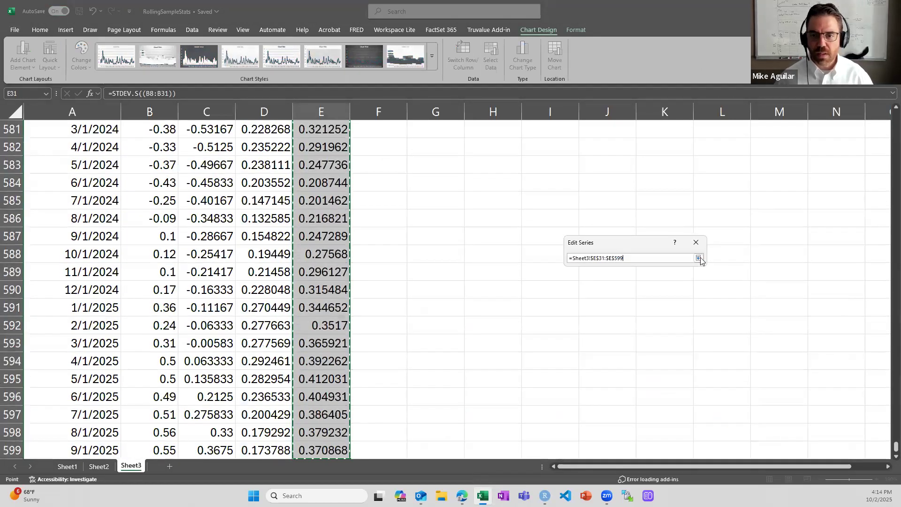
pyautogui.click(699, 258)
# Name the new chart series "24mth roll sigma" and apply the updated data source.
pyautogui.click(656, 266)
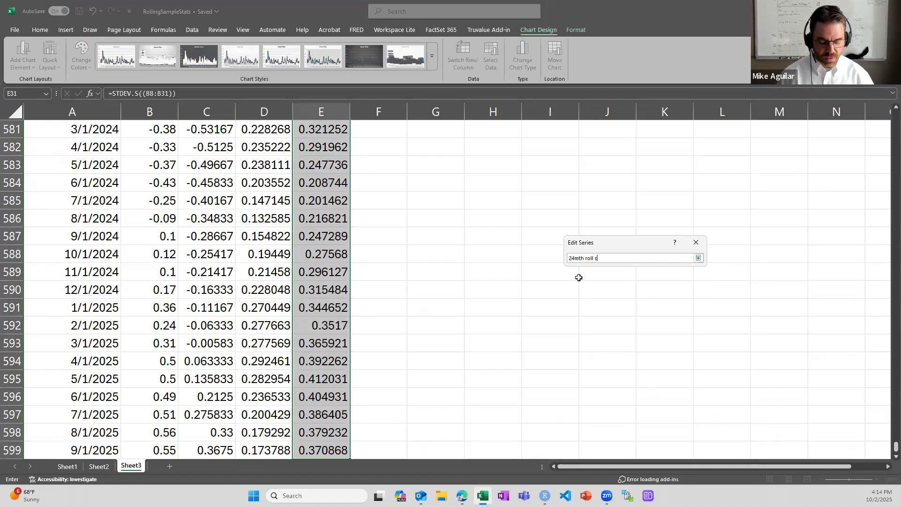
pyautogui.write('24mth roll sigma')
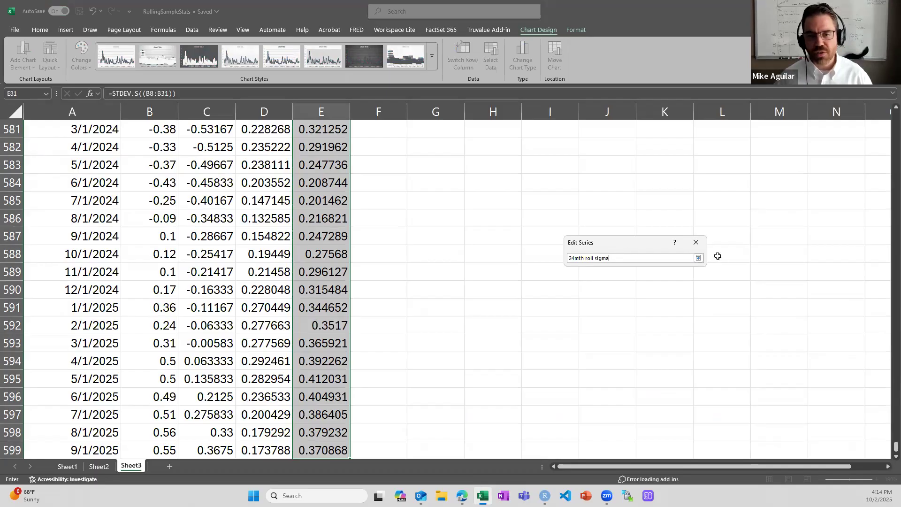
pyautogui.click(699, 258)
pyautogui.click(653, 303)
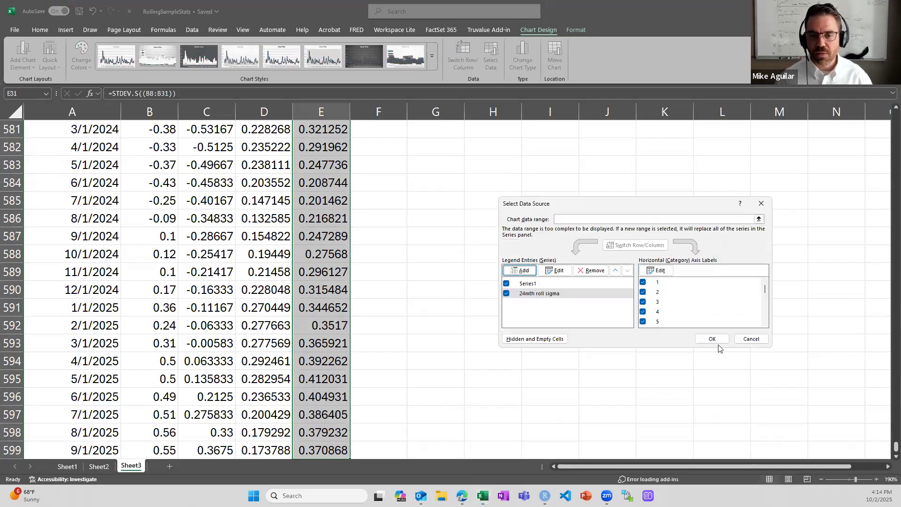
pyautogui.click(712, 339)
# Show a legend on the standard deviation chart.
pyautogui.moveTo(891, 448); pyautogui.dragTo(886, 107)
pyautogui.scroll(-2, 751, 329)
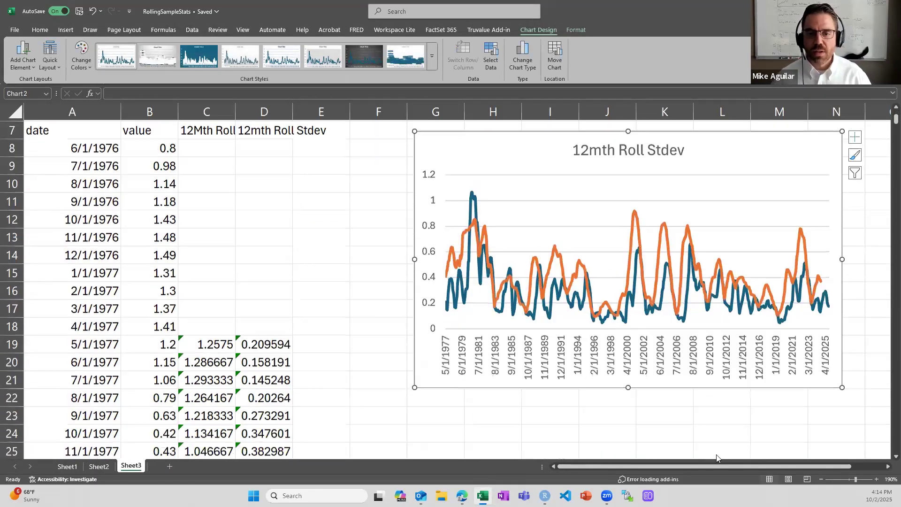
pyautogui.hscroll(3, 835, 312)
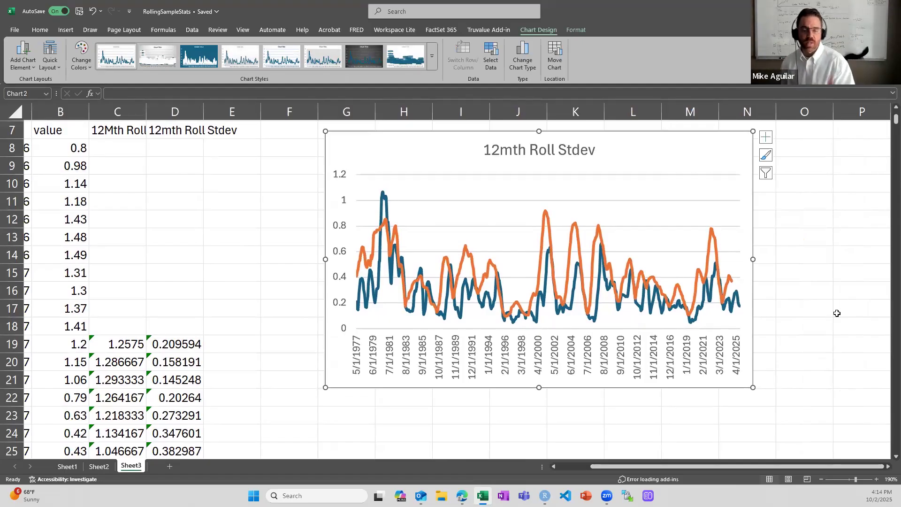
pyautogui.click(766, 138)
pyautogui.click(789, 215)
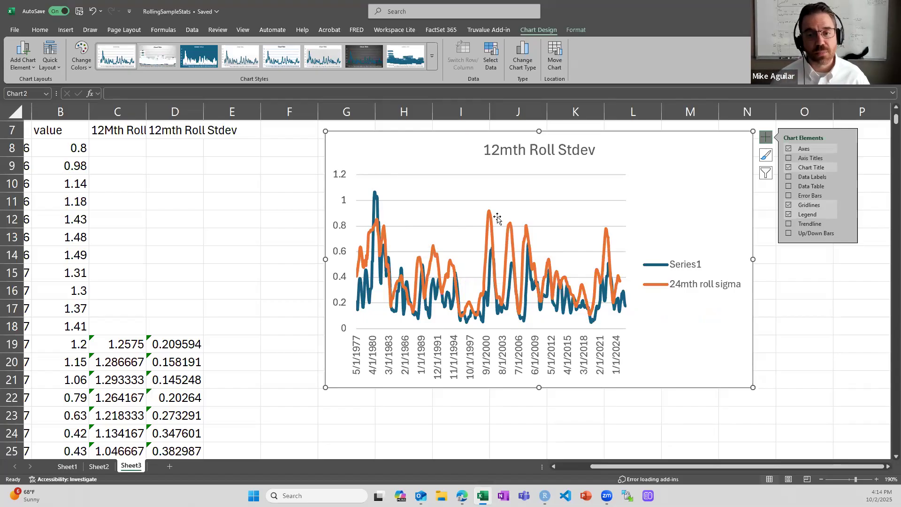
# Inspect the first 24-month standard deviation formula in cell E31 and return to the chart.
pyautogui.click(247, 297)
pyautogui.scroll(-5, 248, 324)
pyautogui.click(249, 296)
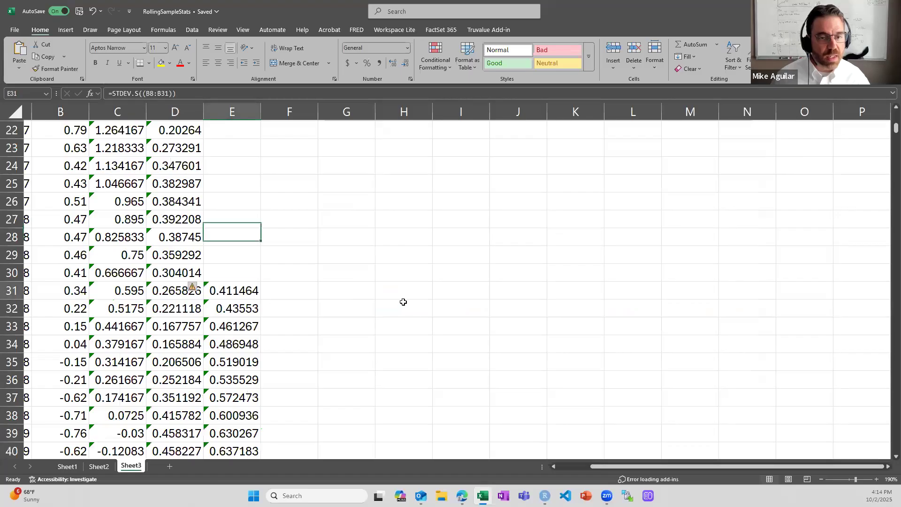
pyautogui.scroll(6, 423, 296)
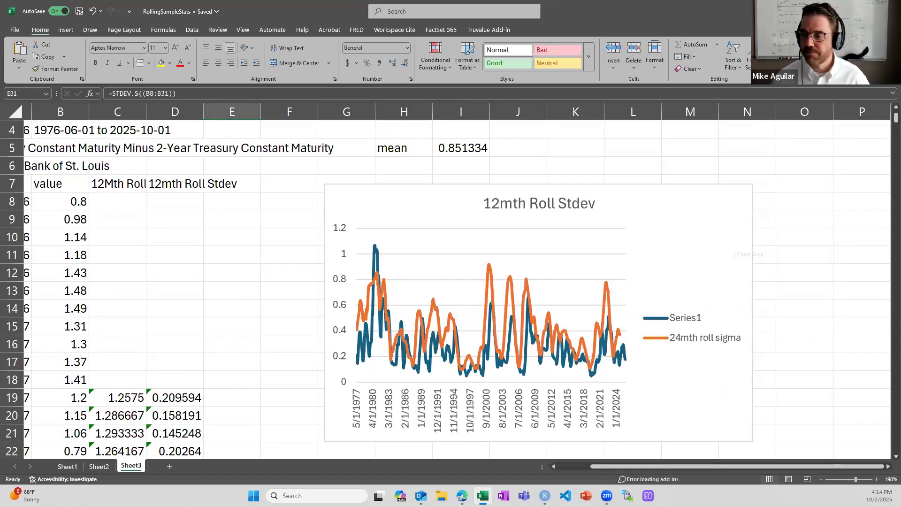